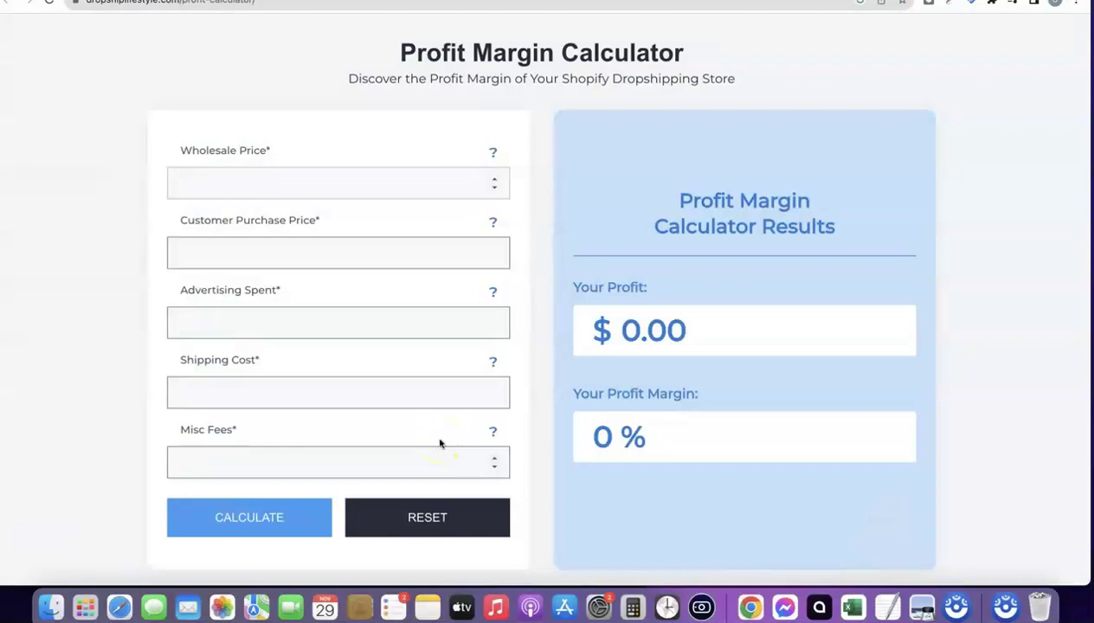
Enter wholesale price 5 and customer purchase price 35 in the Profit Margin Calculator
{"action": "left_click", "coordinate": [263, 184]}
{"action": "left_click", "coordinate": [242, 180]}
{"action": "left_click", "coordinate": [228, 253]}
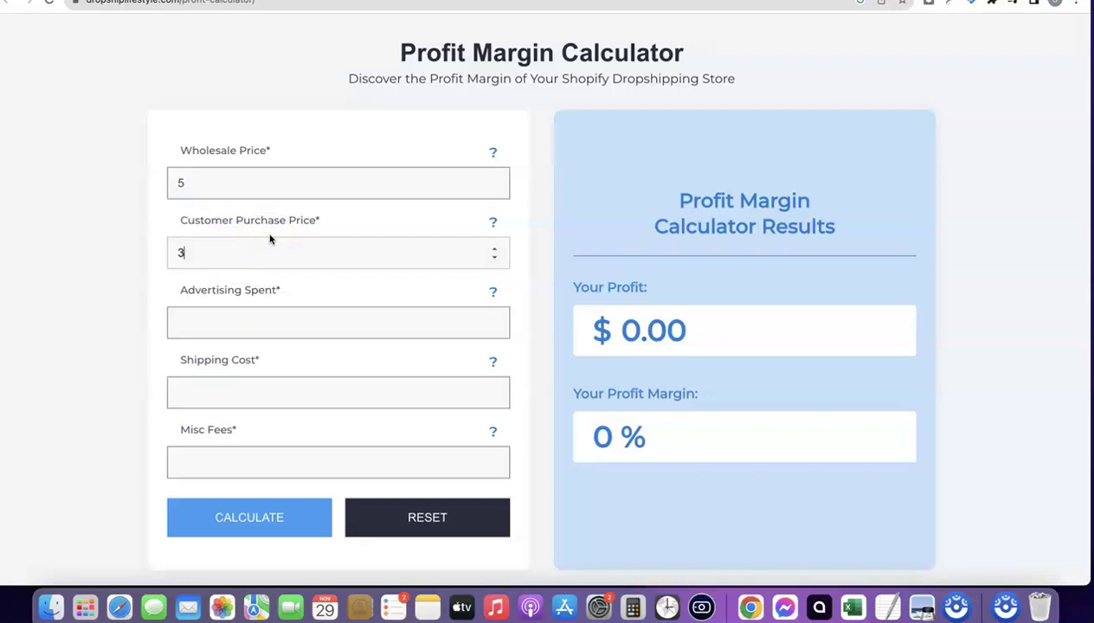
{"action": "left_click", "coordinate": [361, 293]}
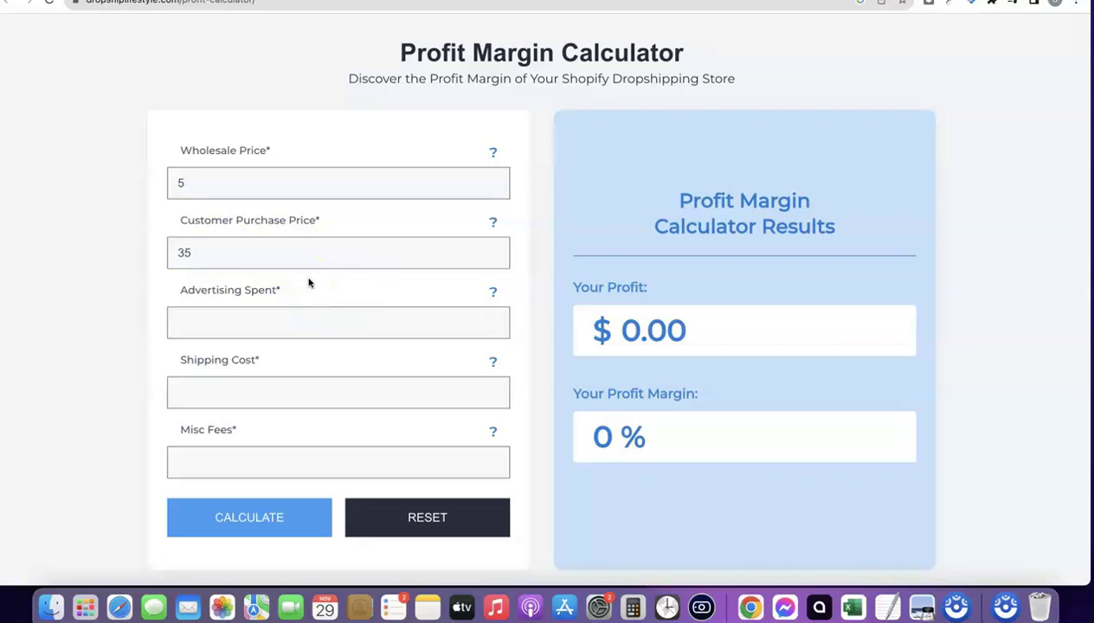
Enter advertising spend 10, shipping cost 4 and misc fees 5
{"action": "left_click", "coordinate": [277, 323]}
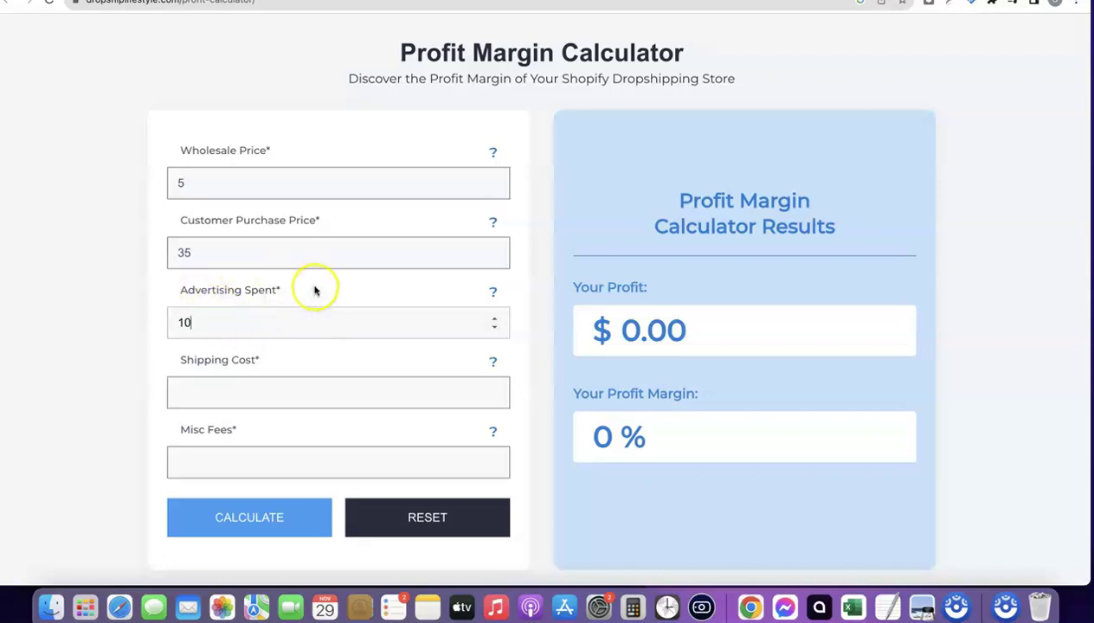
{"action": "scroll", "coordinate": [314, 291], "scroll_direction": "down", "scroll_amount": 1}
{"action": "scroll", "coordinate": [314, 292], "scroll_direction": "down", "scroll_amount": 1}
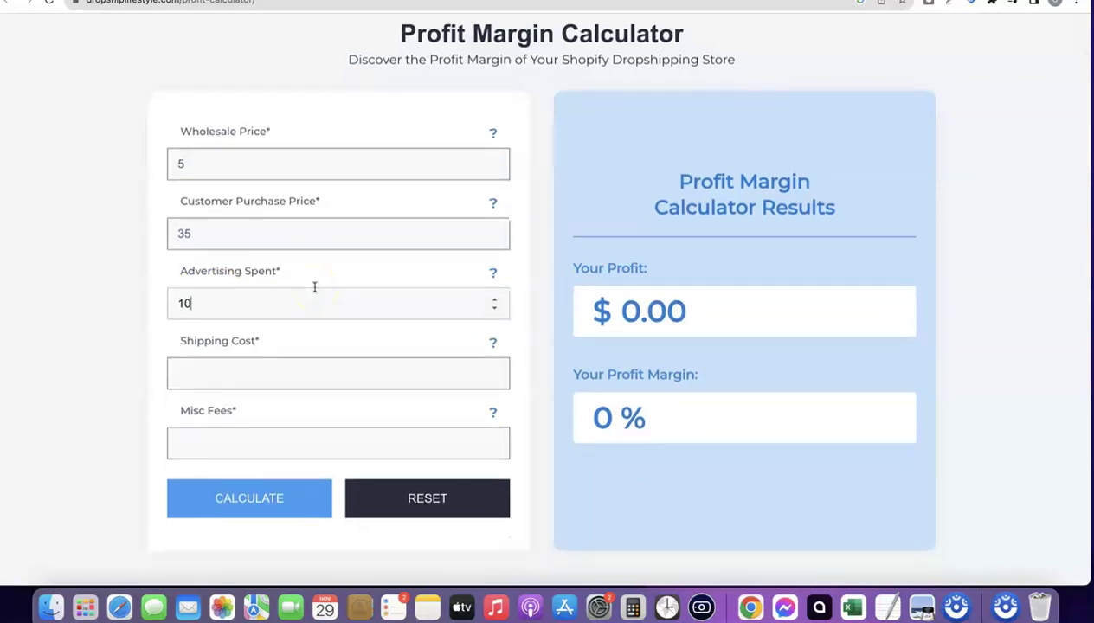
{"action": "left_click", "coordinate": [252, 379]}
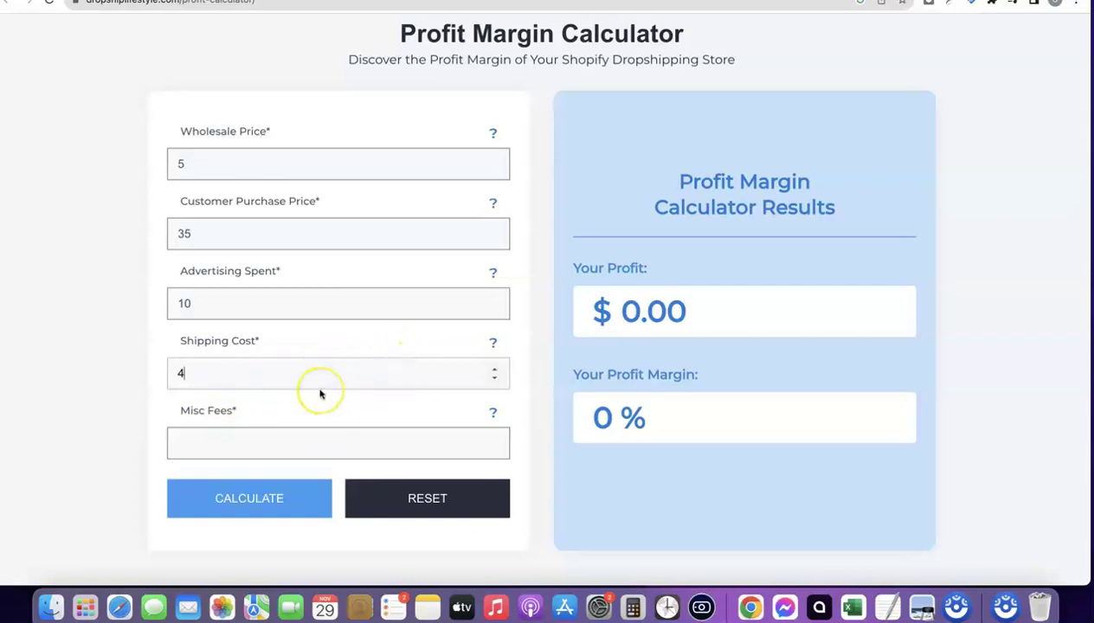
{"action": "left_click", "coordinate": [240, 449]}
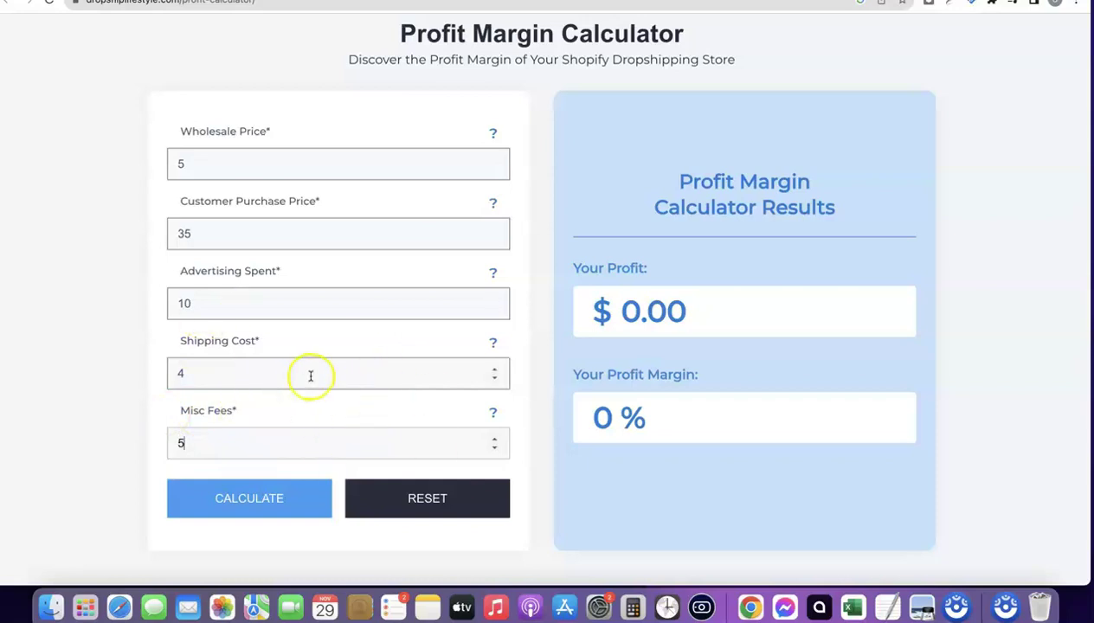
{"action": "left_click", "coordinate": [276, 496]}
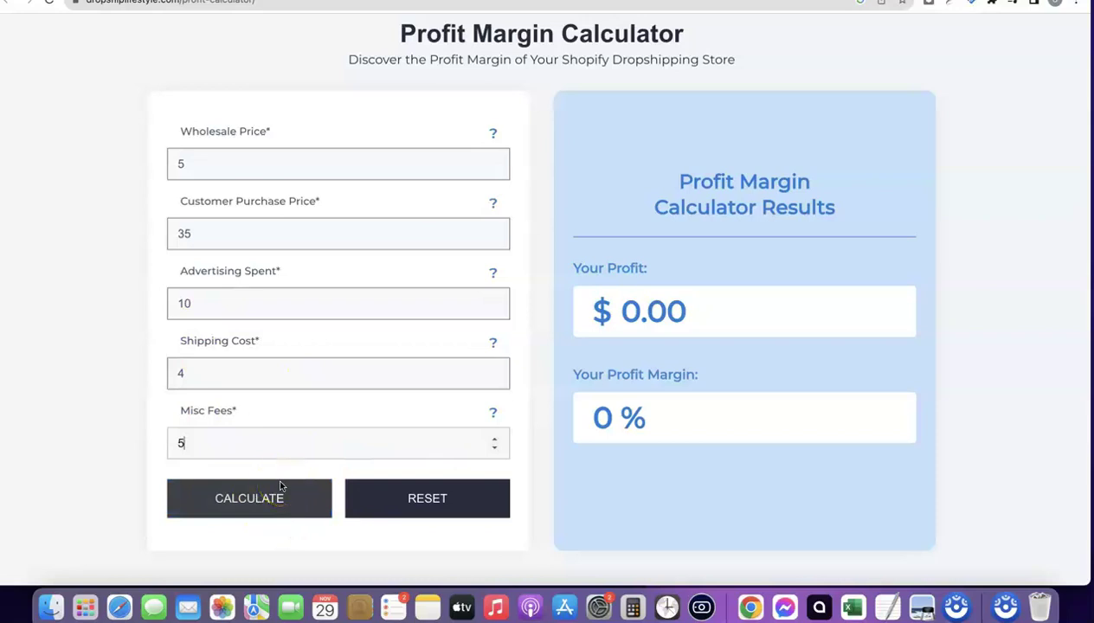
Calculate the $11.00 profit and 31.43% margin, highlight the 11, then bring up Calculator
{"action": "left_click", "coordinate": [246, 499]}
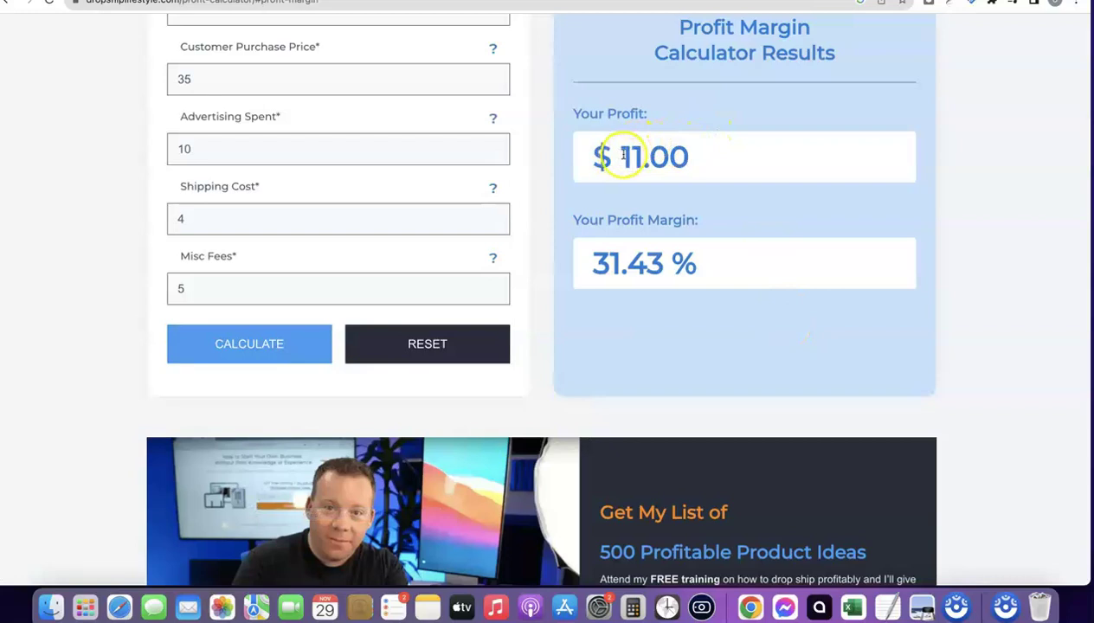
{"action": "left_click_drag", "start_coordinate": [641, 153], "coordinate": [620, 154]}
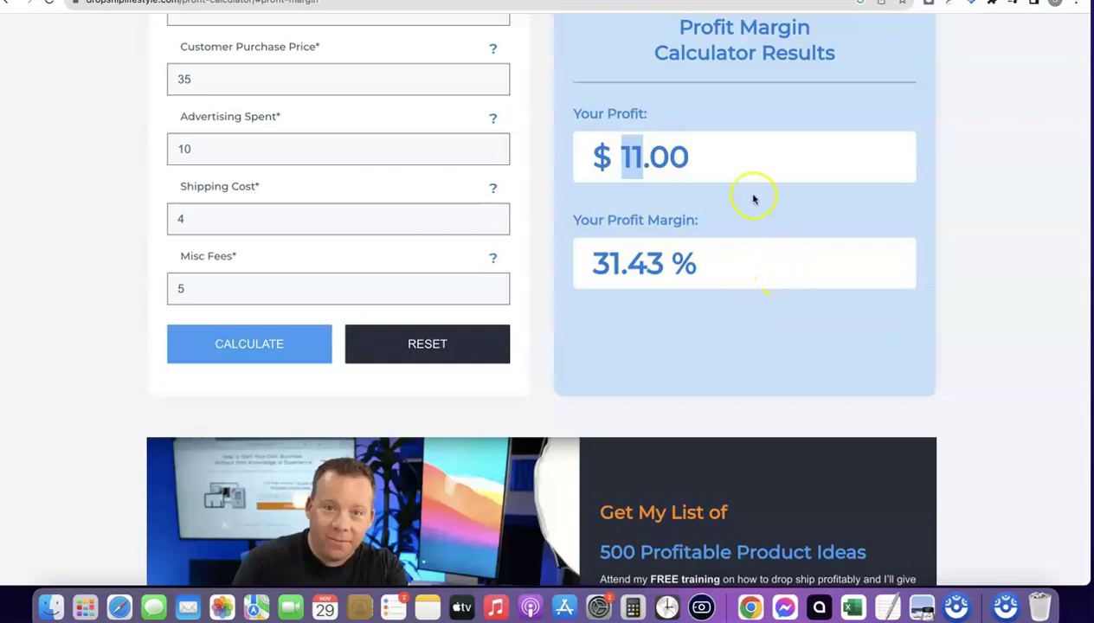
{"action": "left_click", "coordinate": [722, 166]}
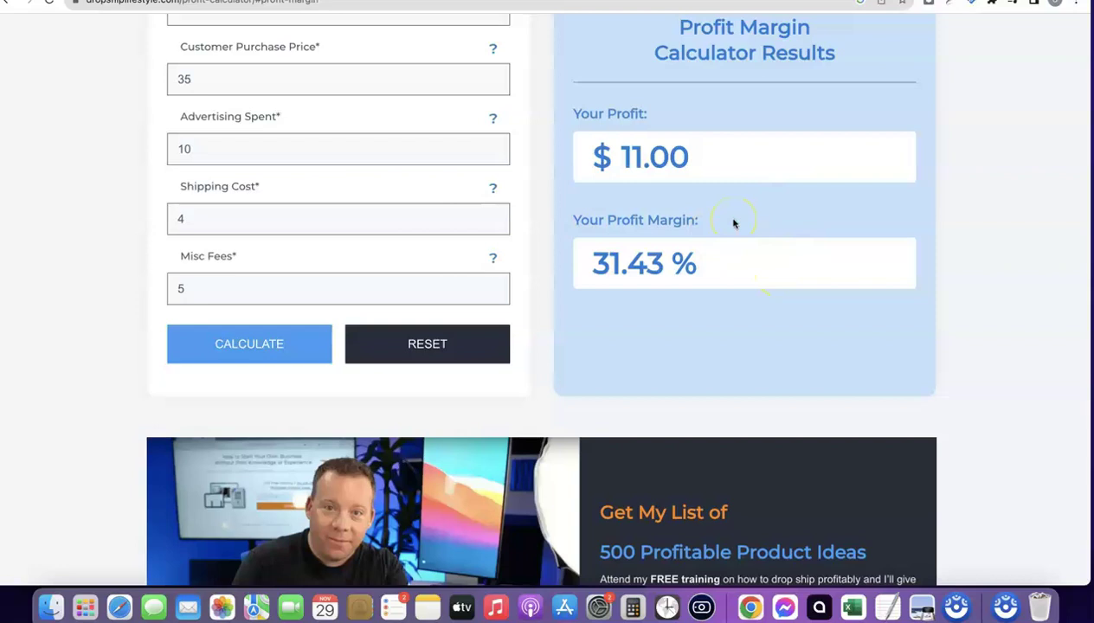
{"action": "left_click", "coordinate": [632, 608]}
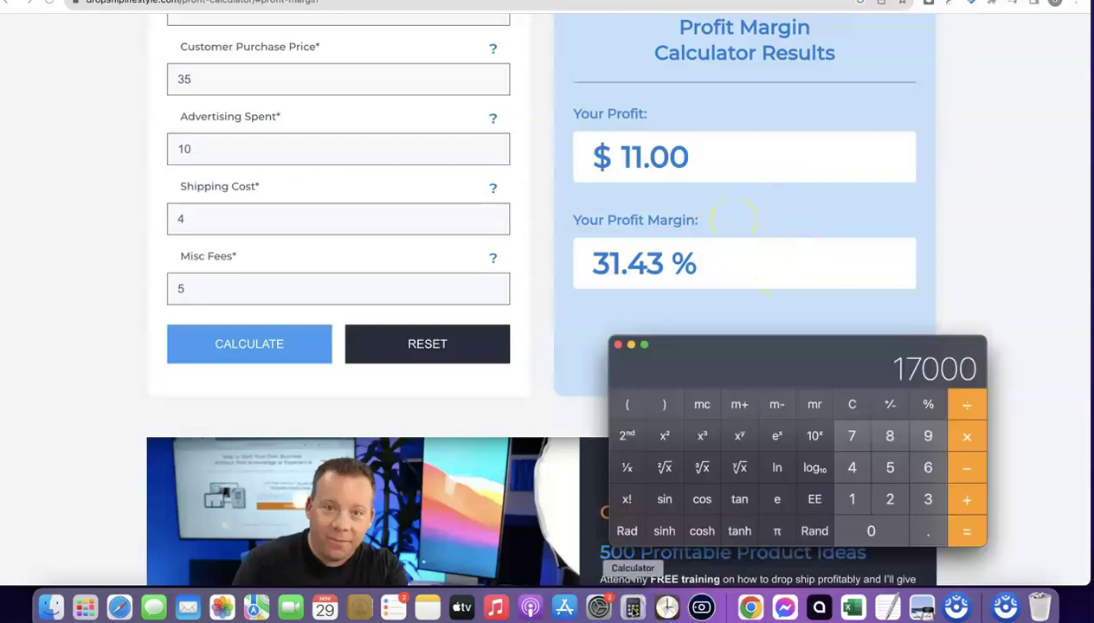
Clear Calculator and compute 11 × 1000 to get 11000
{"action": "left_click", "coordinate": [850, 404]}
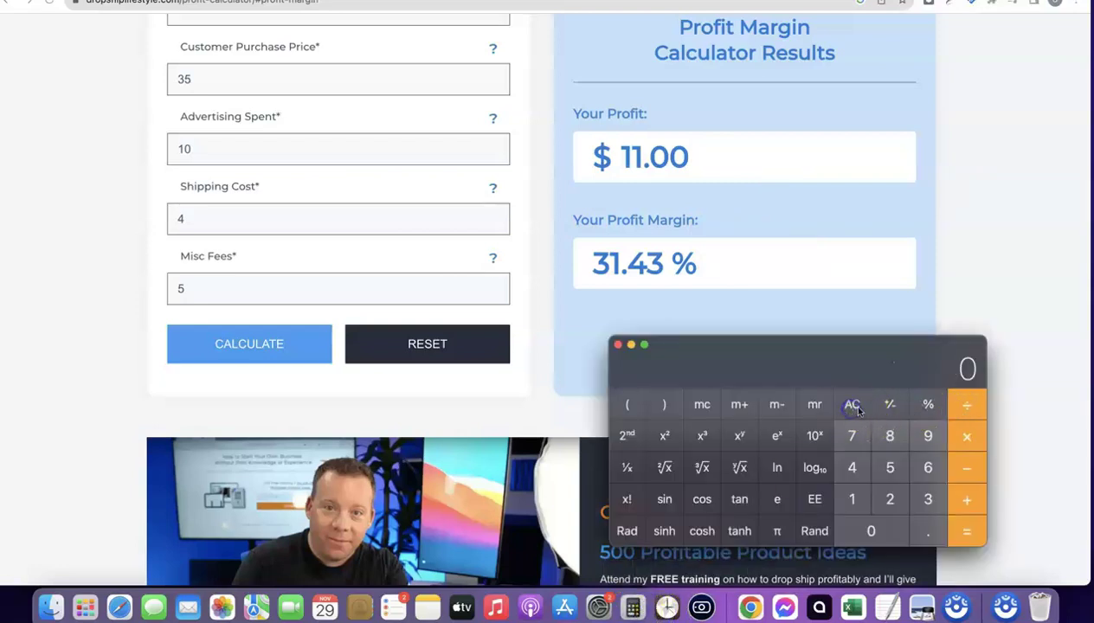
{"action": "double_click", "coordinate": [852, 500]}
{"action": "left_click", "coordinate": [962, 439]}
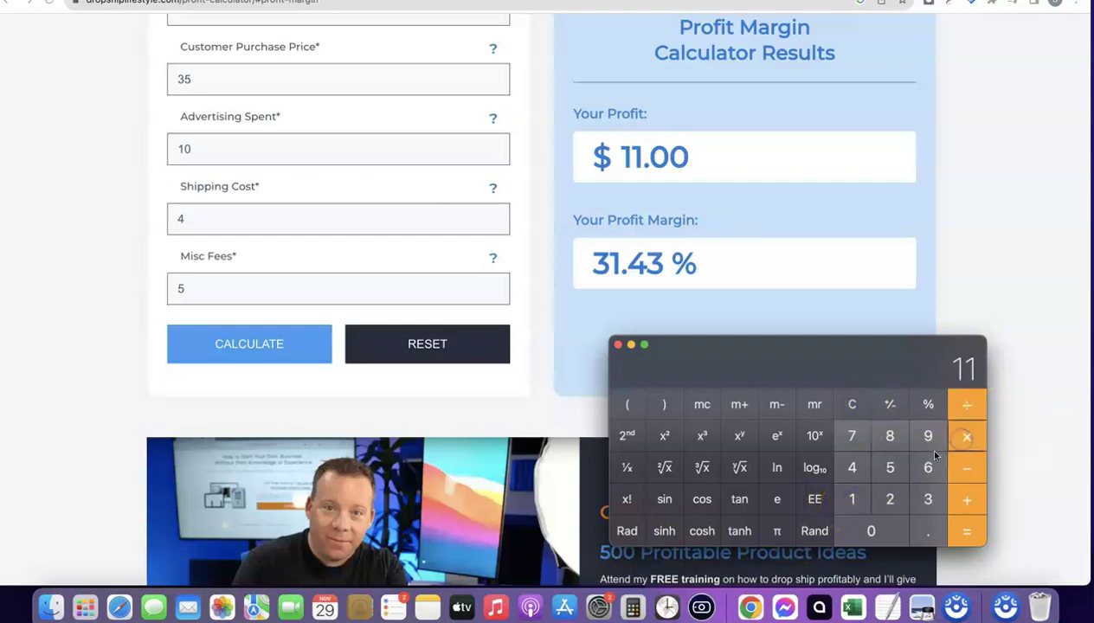
{"action": "left_click", "coordinate": [851, 499]}
{"action": "left_click", "coordinate": [872, 527]}
{"action": "double_click", "coordinate": [873, 528]}
{"action": "left_click", "coordinate": [960, 530]}
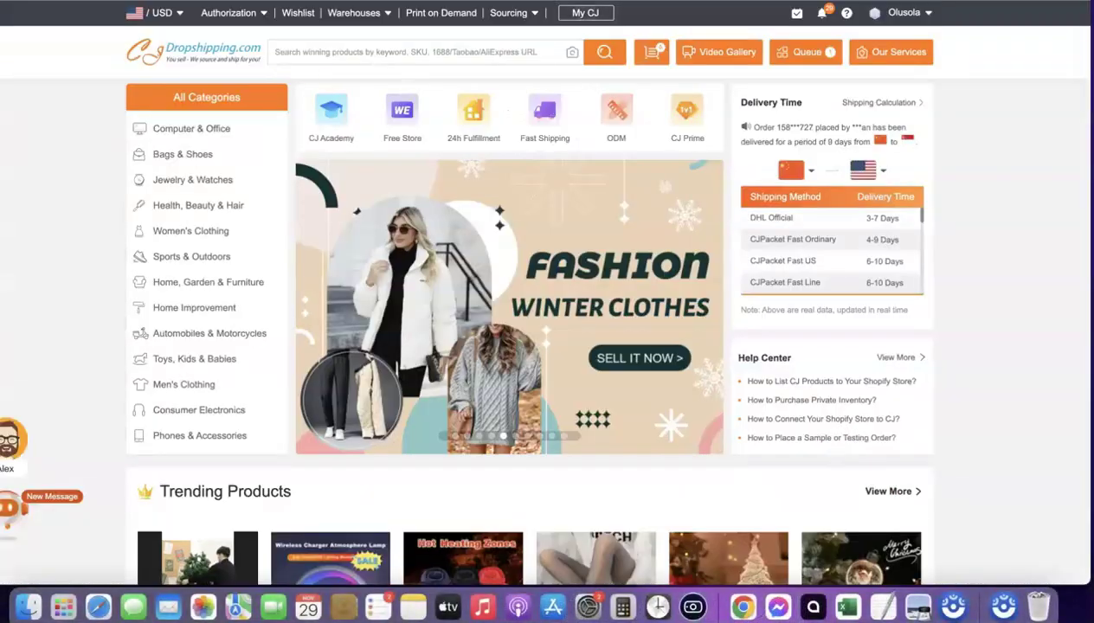
Scroll the CJdropshipping home page down to the Trending Products section
{"action": "scroll", "coordinate": [346, 315], "scroll_direction": "down", "scroll_amount": 2}
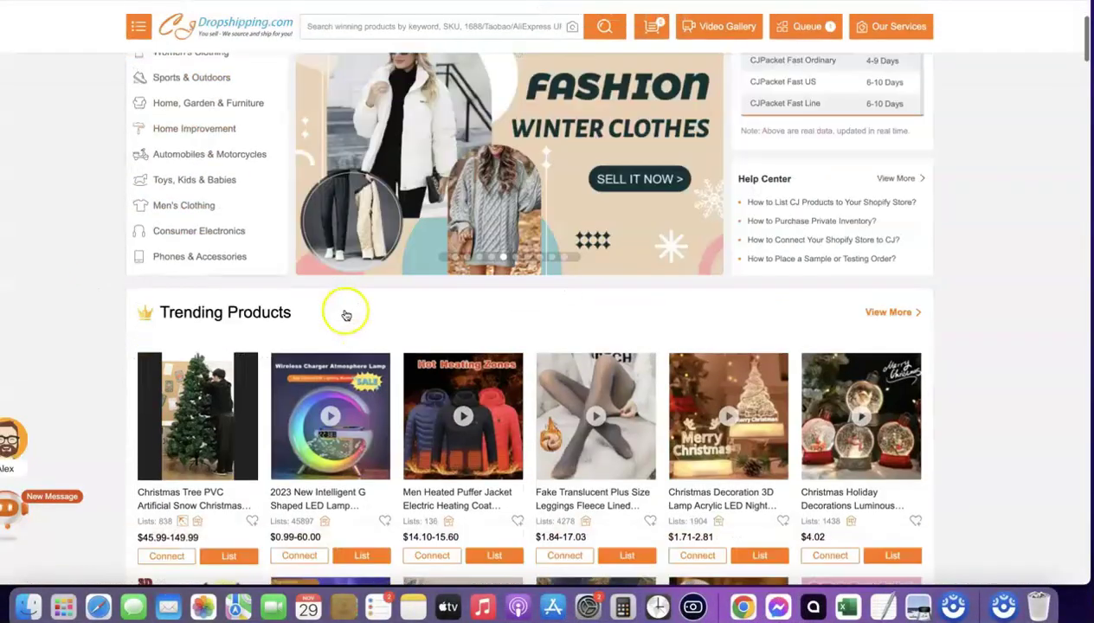
{"action": "scroll", "coordinate": [338, 311], "scroll_direction": "down", "scroll_amount": 1}
{"action": "scroll", "coordinate": [606, 381], "scroll_direction": "down", "scroll_amount": 1}
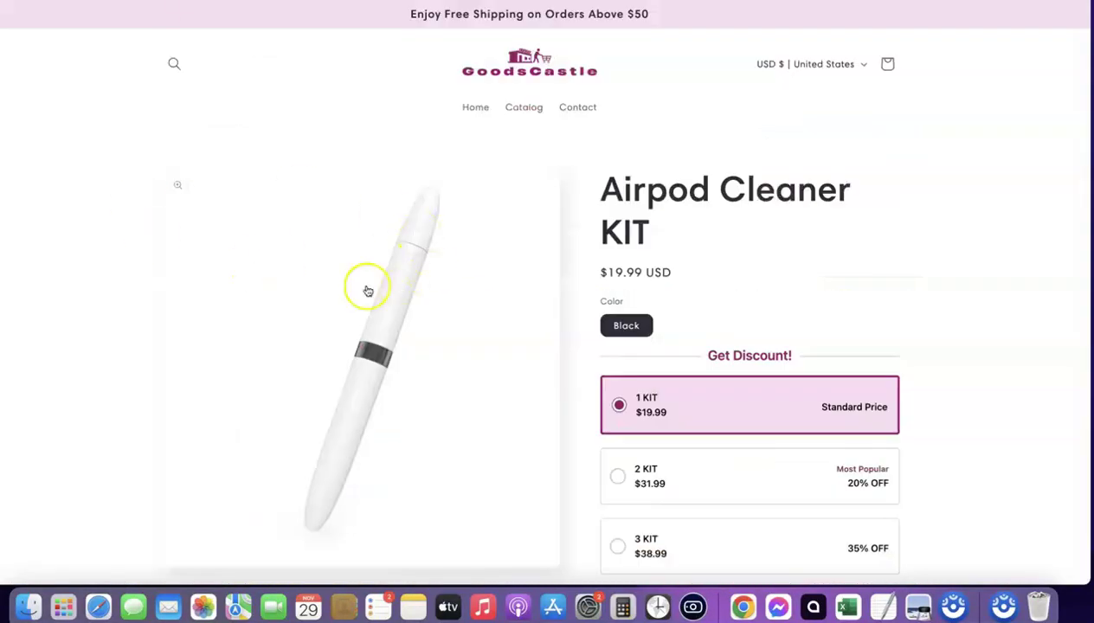
{"action": "scroll", "coordinate": [412, 221], "scroll_direction": "down", "scroll_amount": 1}
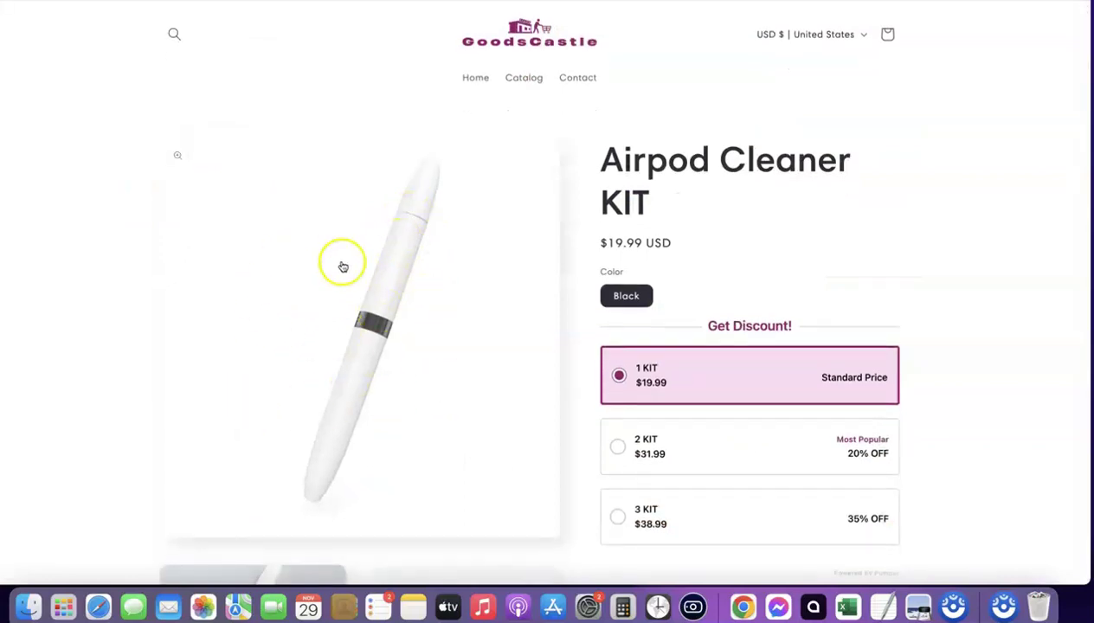
{"action": "scroll", "coordinate": [270, 283], "scroll_direction": "down", "scroll_amount": 3}
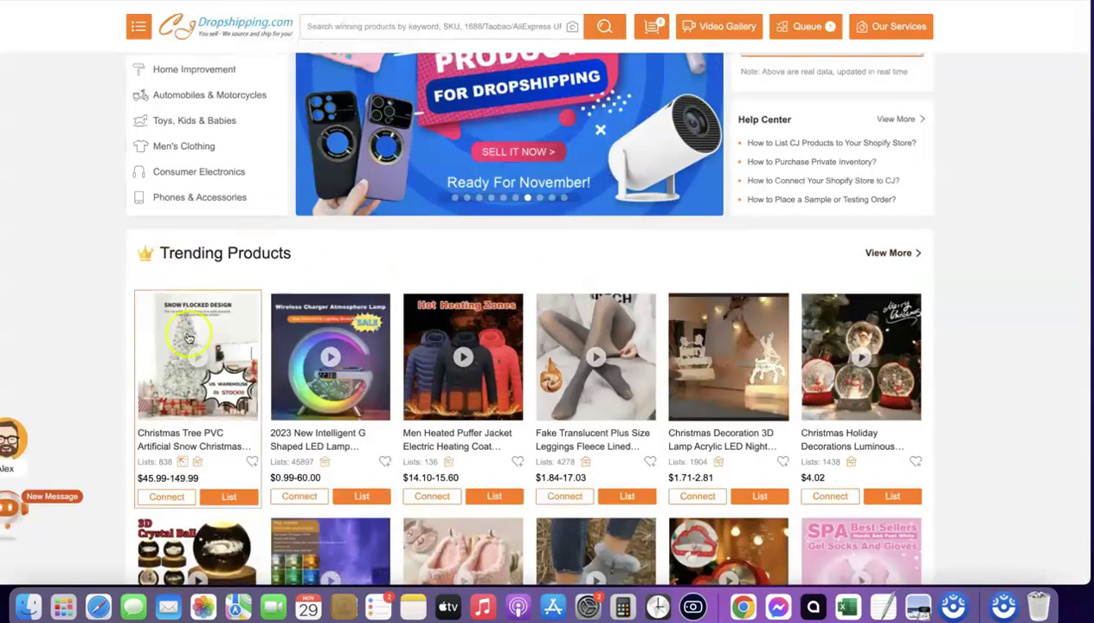
{"action": "scroll", "coordinate": [632, 484], "scroll_direction": "down", "scroll_amount": 1}
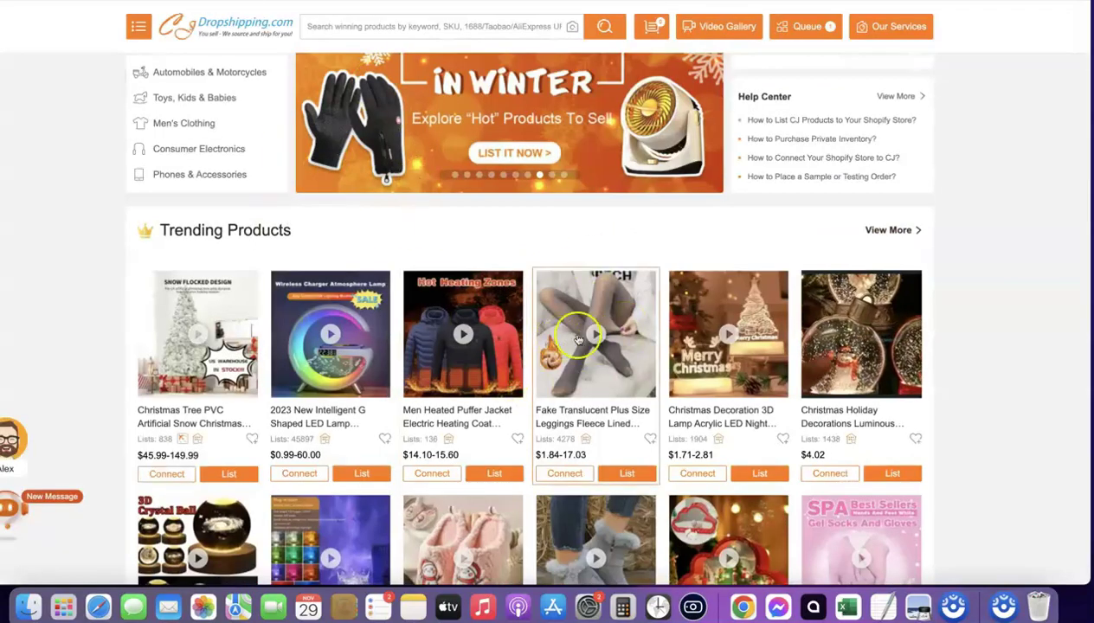
{"action": "scroll", "coordinate": [550, 346], "scroll_direction": "down", "scroll_amount": 2}
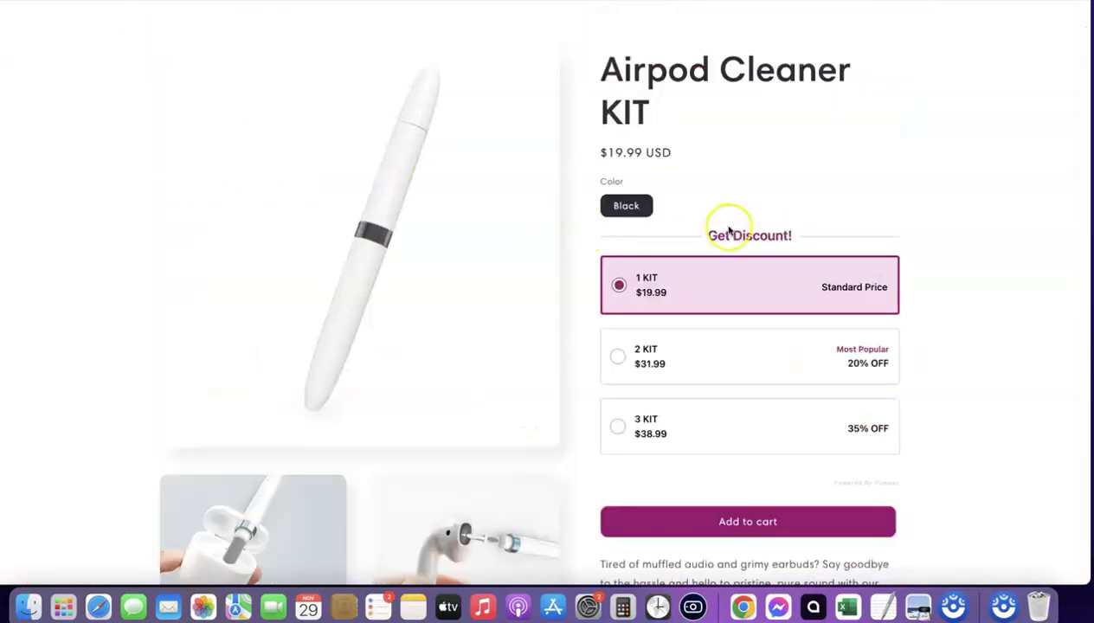
{"action": "scroll", "coordinate": [727, 226], "scroll_direction": "down", "scroll_amount": 1}
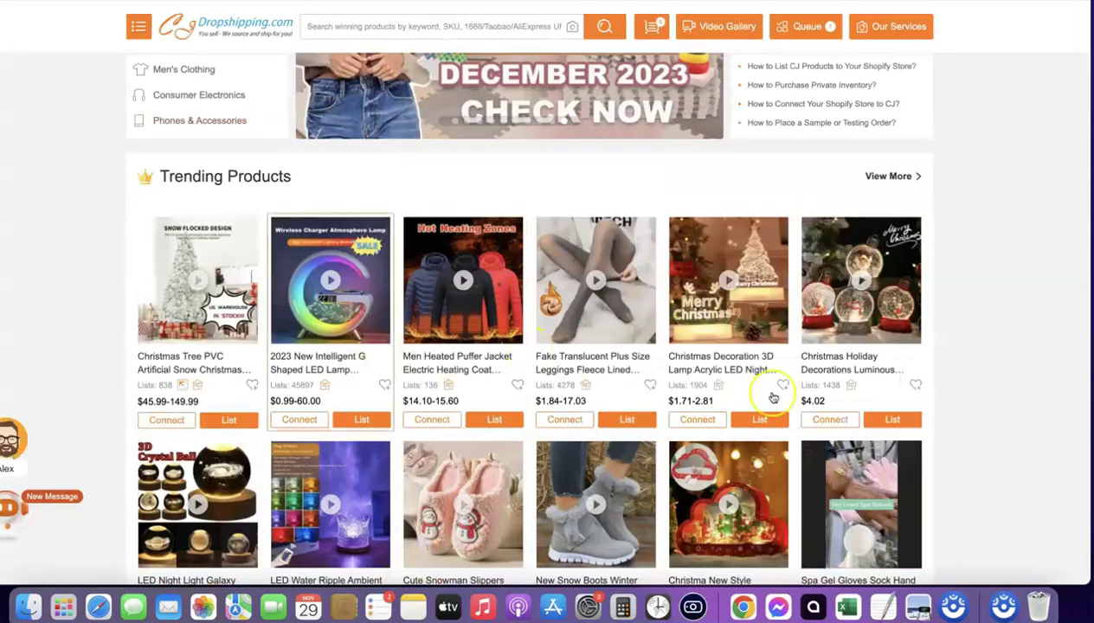
{"action": "scroll", "coordinate": [423, 258], "scroll_direction": "down", "scroll_amount": 1}
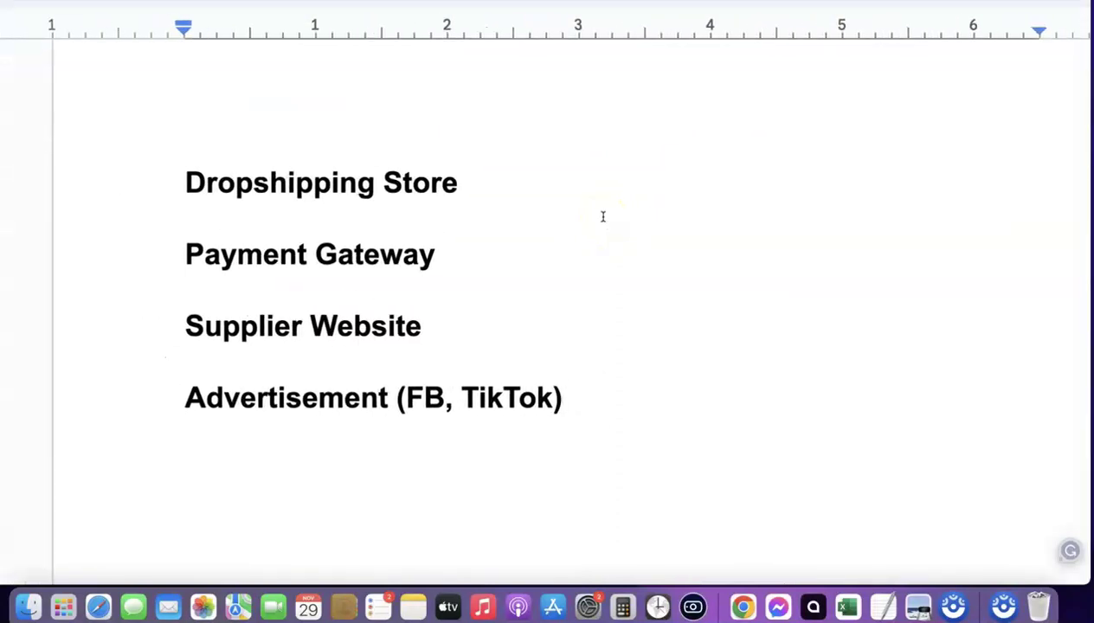
Select the 'Dropshipping Store' heading in the outline
{"action": "left_click", "coordinate": [187, 182]}
{"action": "left_click_drag", "start_coordinate": [209, 183], "coordinate": [456, 183]}
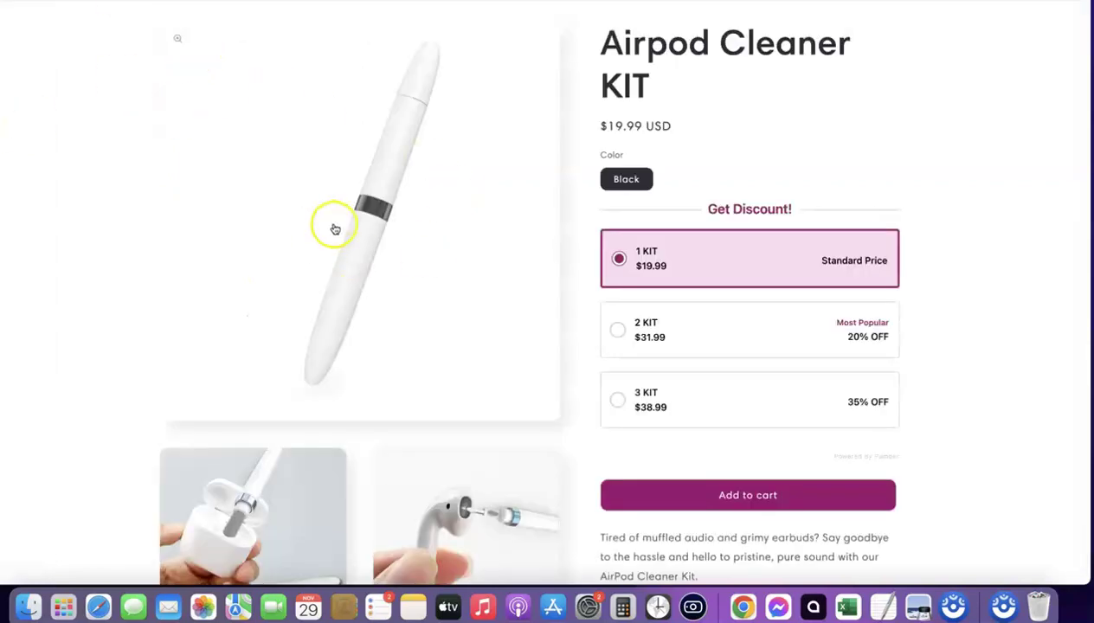
{"action": "scroll", "coordinate": [335, 228], "scroll_direction": "up", "scroll_amount": 3}
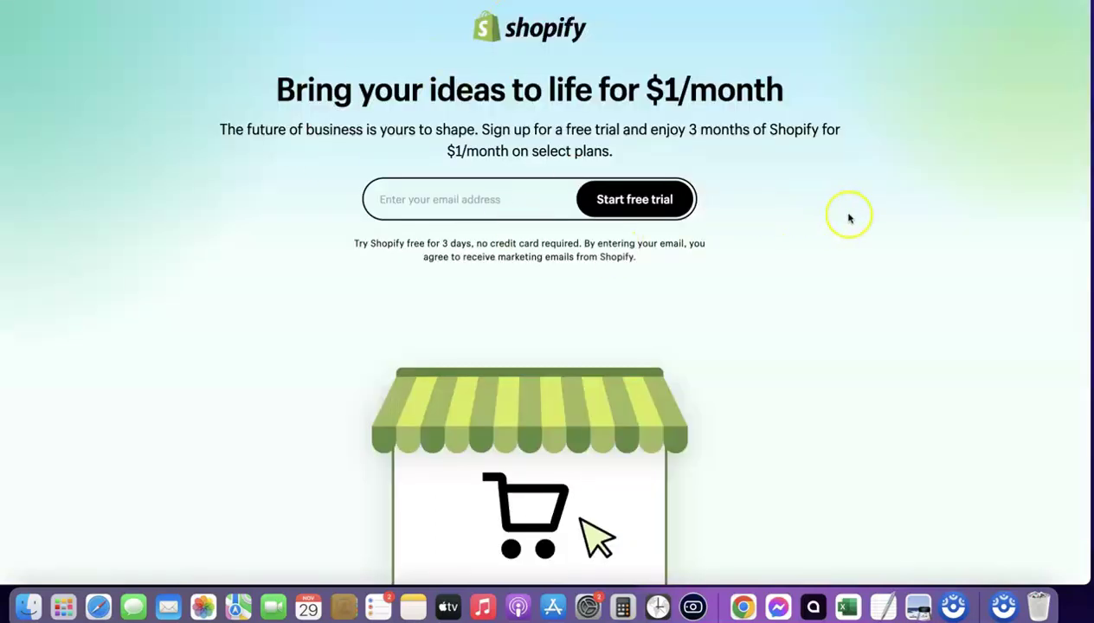
Highlight '$1/month' in the Shopify sign-up headline
{"action": "left_click_drag", "start_coordinate": [645, 89], "coordinate": [783, 89]}
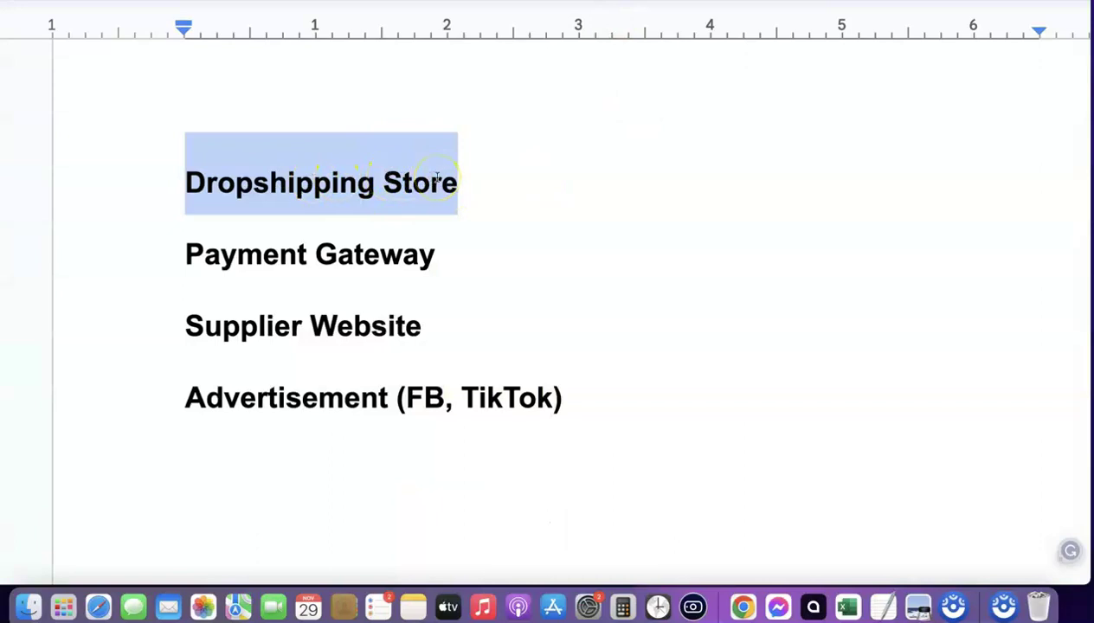
Deselect the 'Dropshipping Store' heading in the outline
{"action": "left_click", "coordinate": [498, 181]}
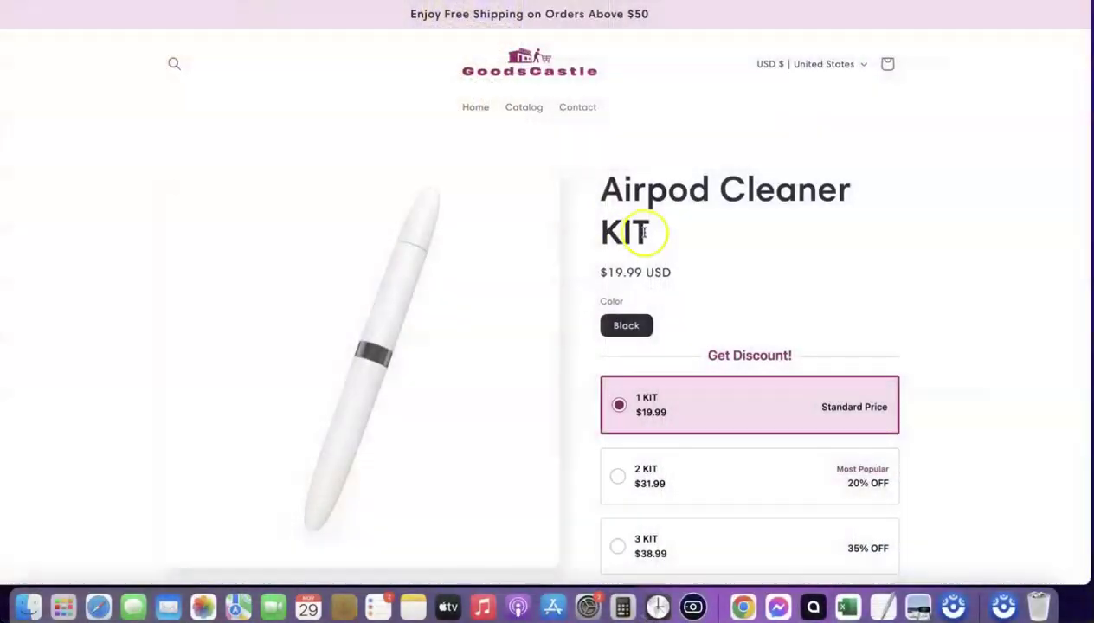
Add one Black Airpod Cleaner KIT ($19.99) to the cart and go to checkout
{"action": "scroll", "coordinate": [647, 235], "scroll_direction": "down", "scroll_amount": 4}
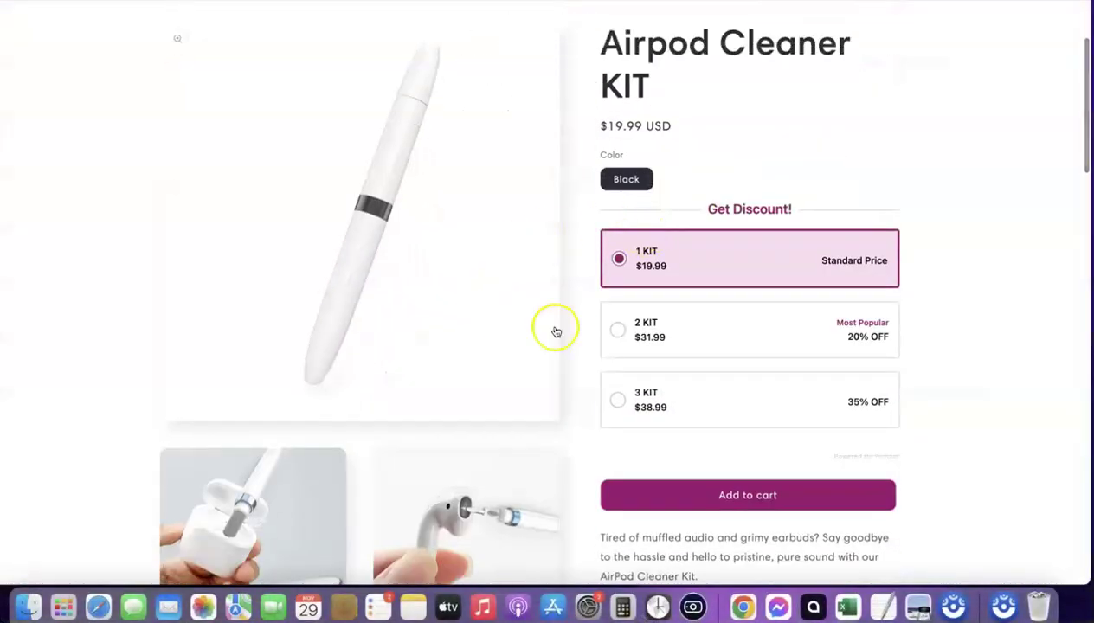
{"action": "left_click", "coordinate": [716, 499]}
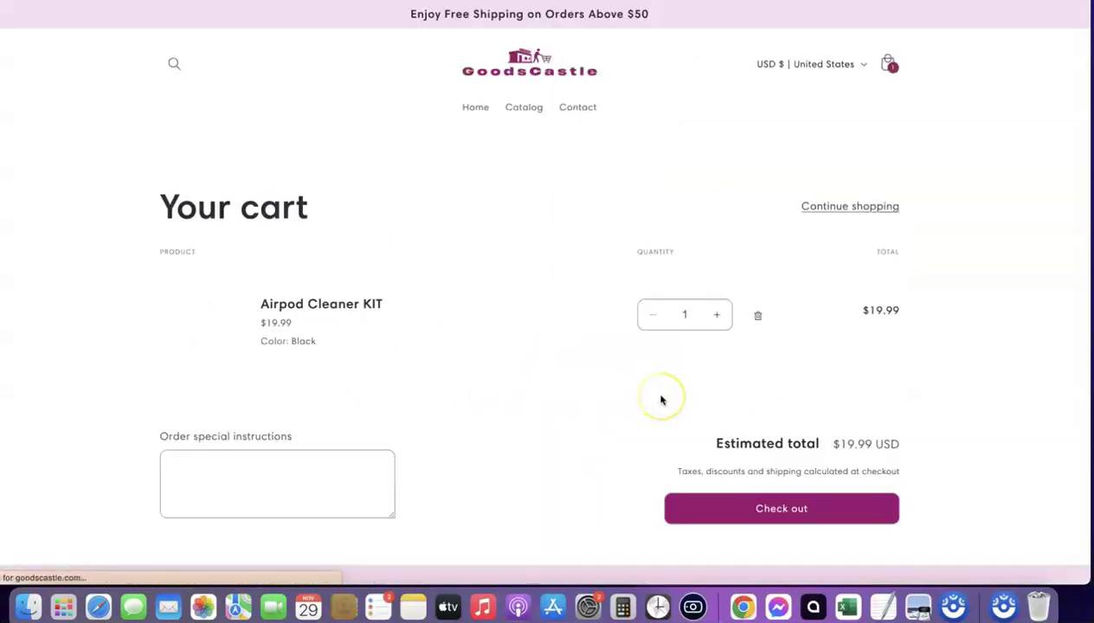
{"action": "scroll", "coordinate": [661, 400], "scroll_direction": "down", "scroll_amount": 1}
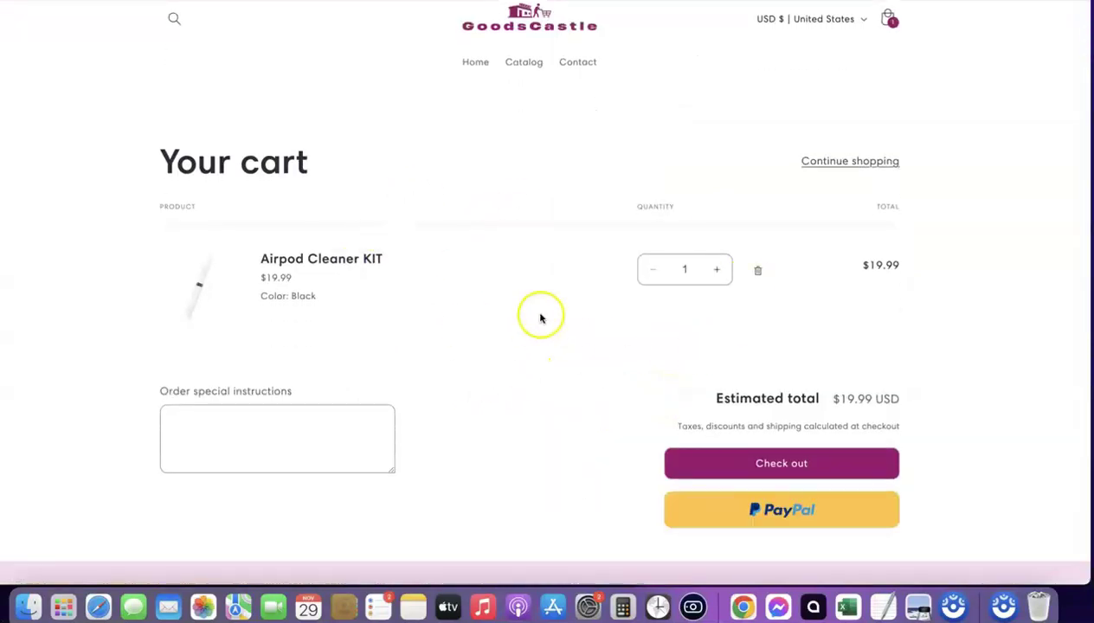
{"action": "scroll", "coordinate": [367, 221], "scroll_direction": "down", "scroll_amount": 1}
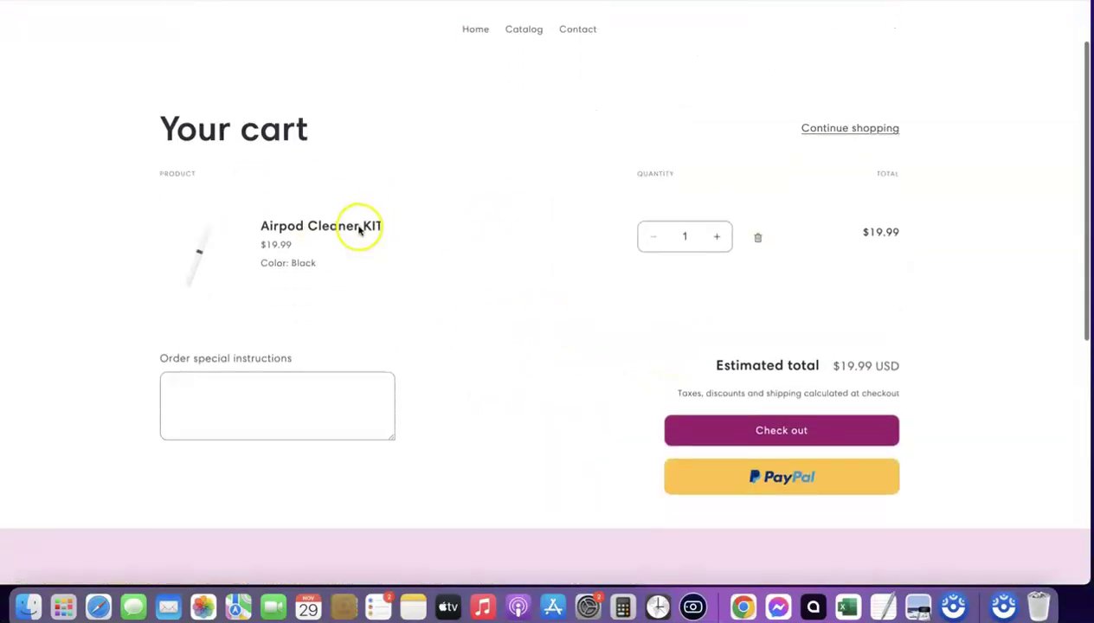
{"action": "left_click", "coordinate": [805, 435]}
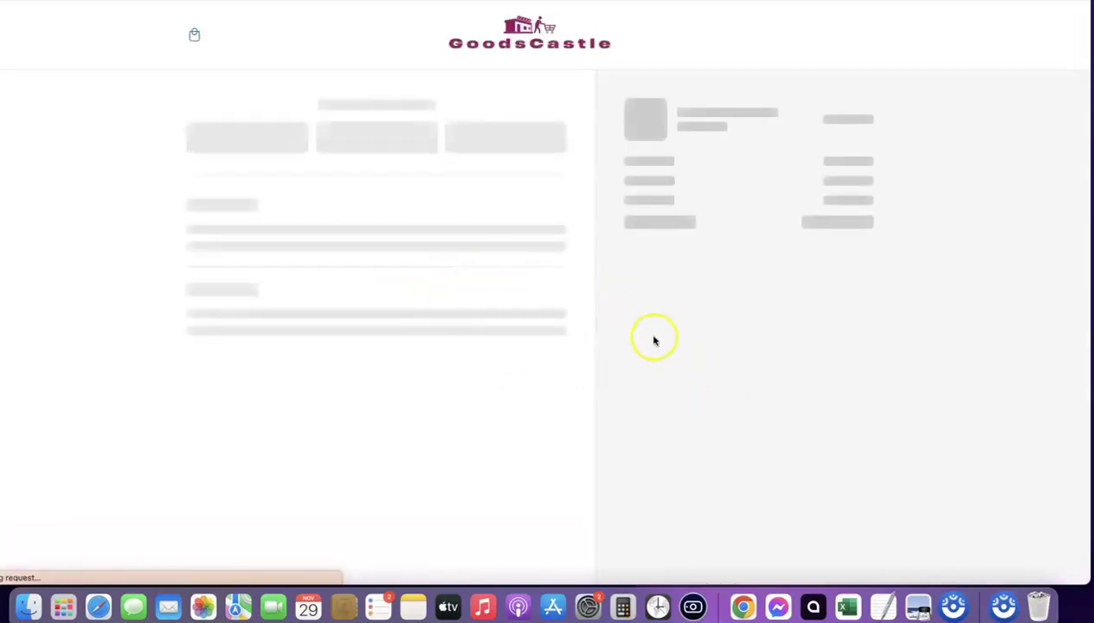
{"action": "scroll", "coordinate": [390, 195], "scroll_direction": "down", "scroll_amount": 10}
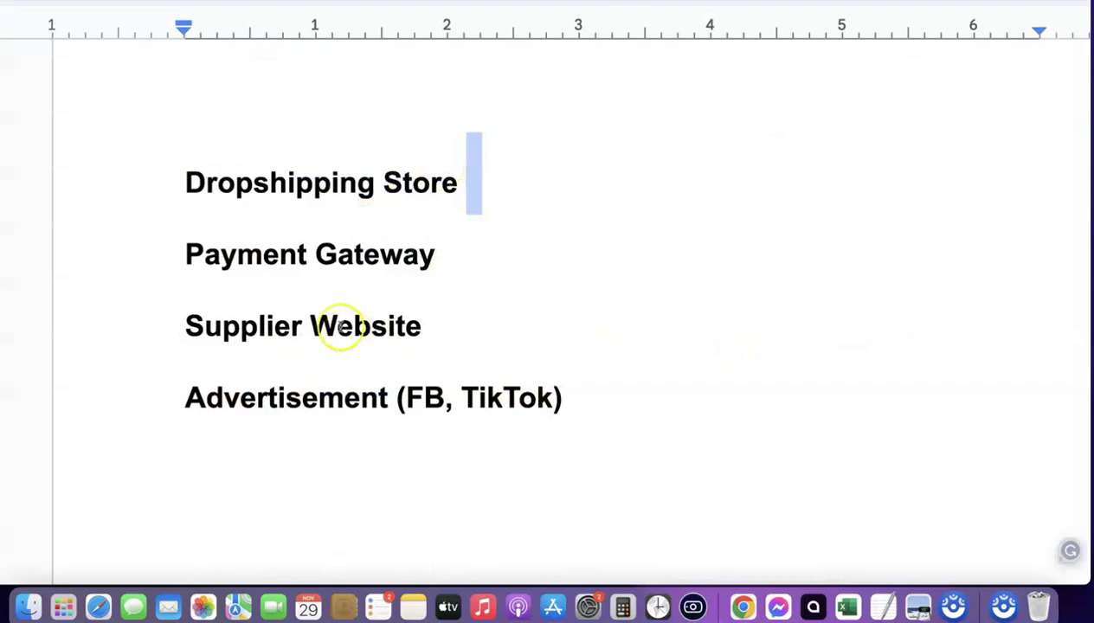
{"action": "double_click", "coordinate": [476, 254]}
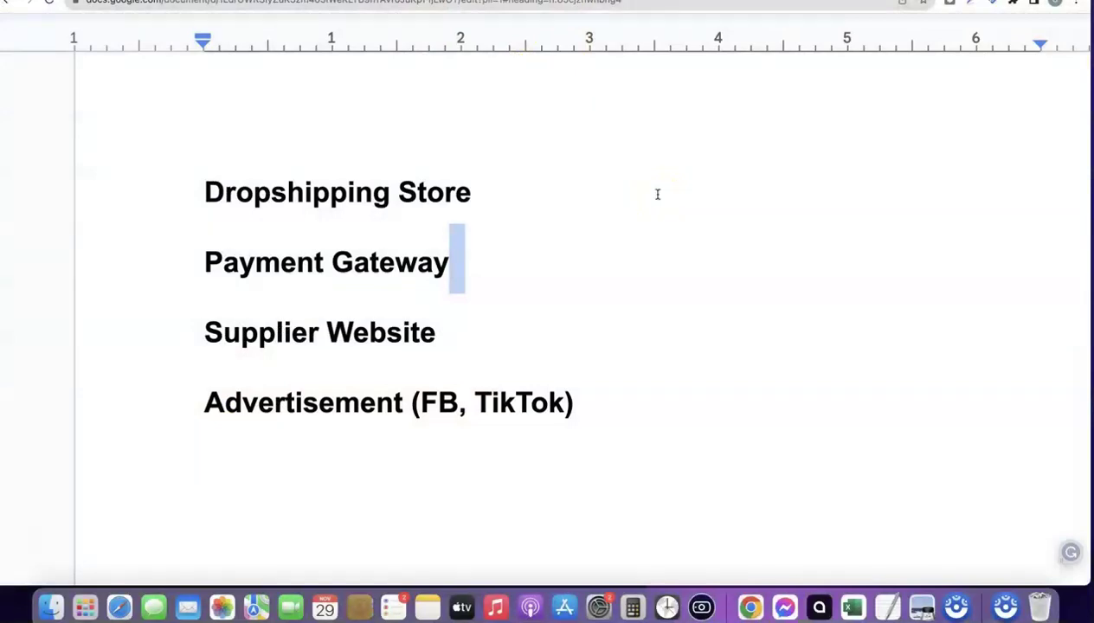
Point to the Dropshipping Store item, then place the cursor after 'Supplier Website'
{"action": "double_click", "coordinate": [504, 193]}
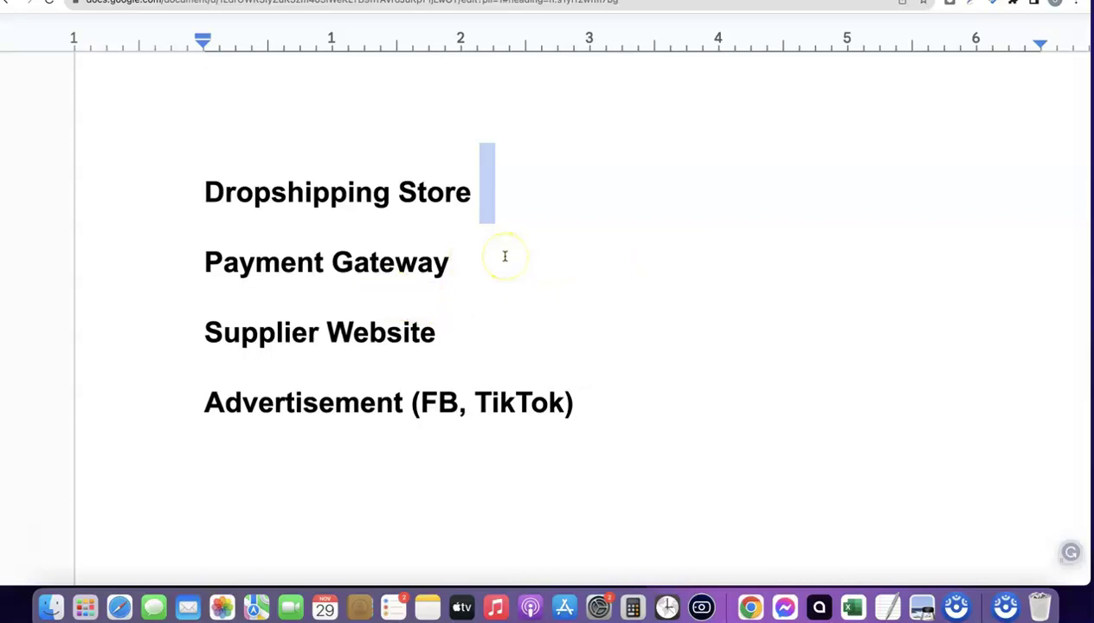
{"action": "left_click", "coordinate": [449, 329]}
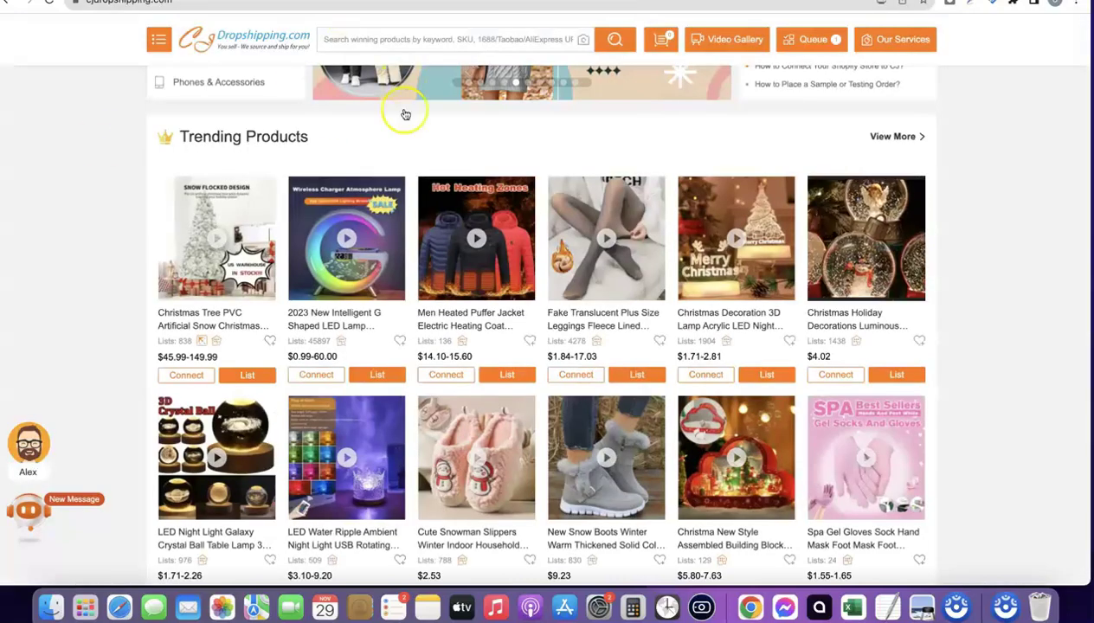
{"action": "mouse_move", "coordinate": [170, 92]}
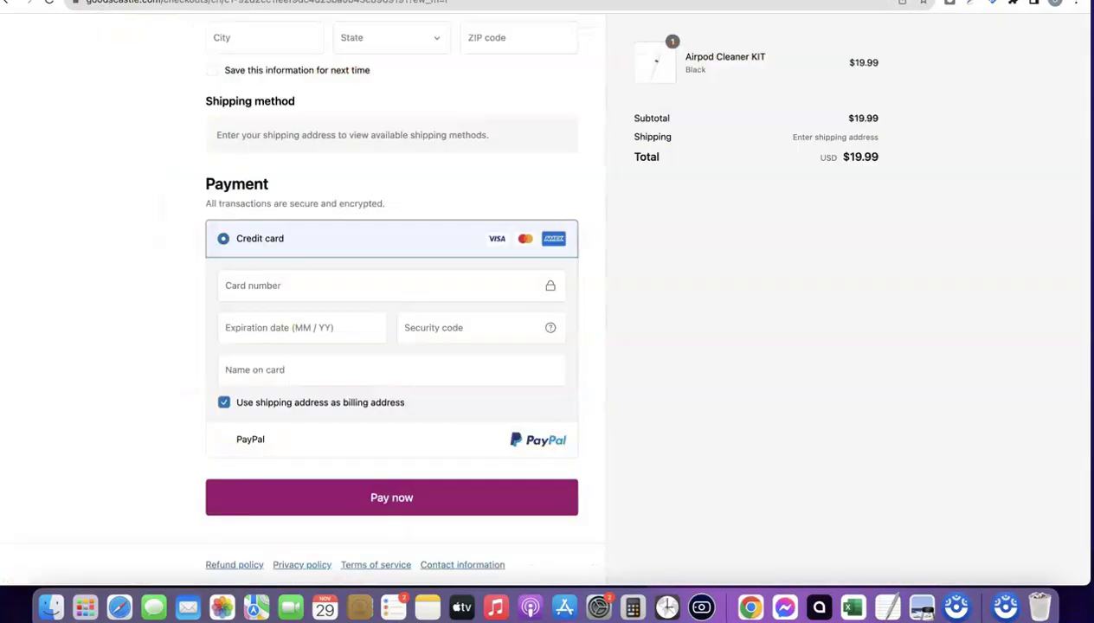
Return the GoodsCastle checkout page to the store's home page
{"action": "scroll", "coordinate": [439, 337], "scroll_direction": "up", "scroll_amount": 5}
{"action": "scroll", "coordinate": [440, 340], "scroll_direction": "up", "scroll_amount": 3}
{"action": "left_click", "coordinate": [546, 49]}
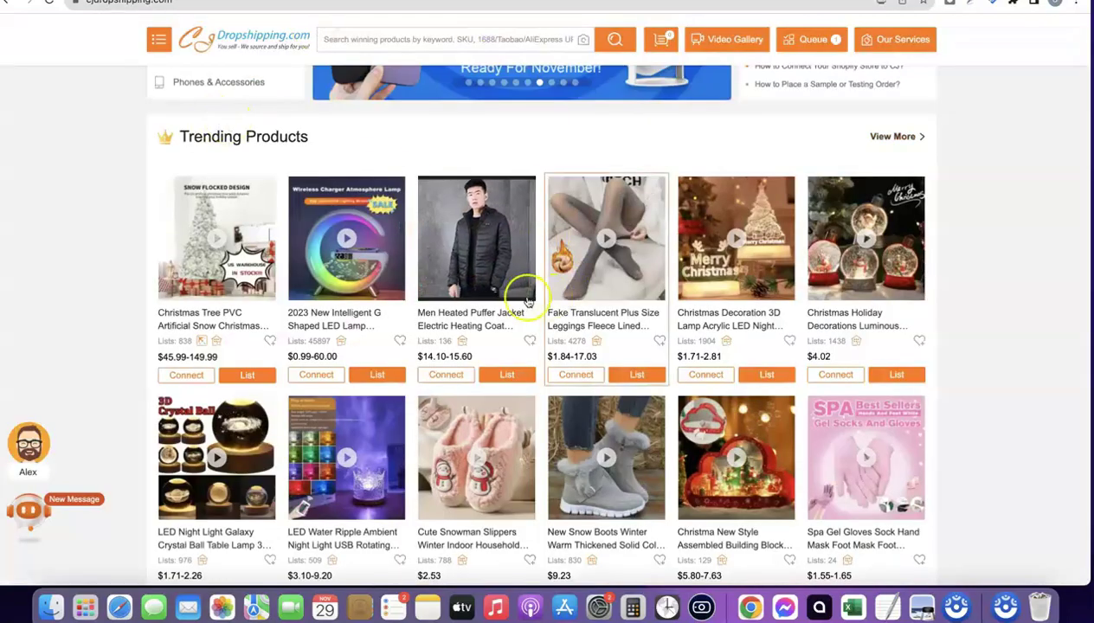
Show the GoodsCastle storefront, then go back to CJdropshipping's Trending Products
{"action": "mouse_move", "coordinate": [520, 299]}
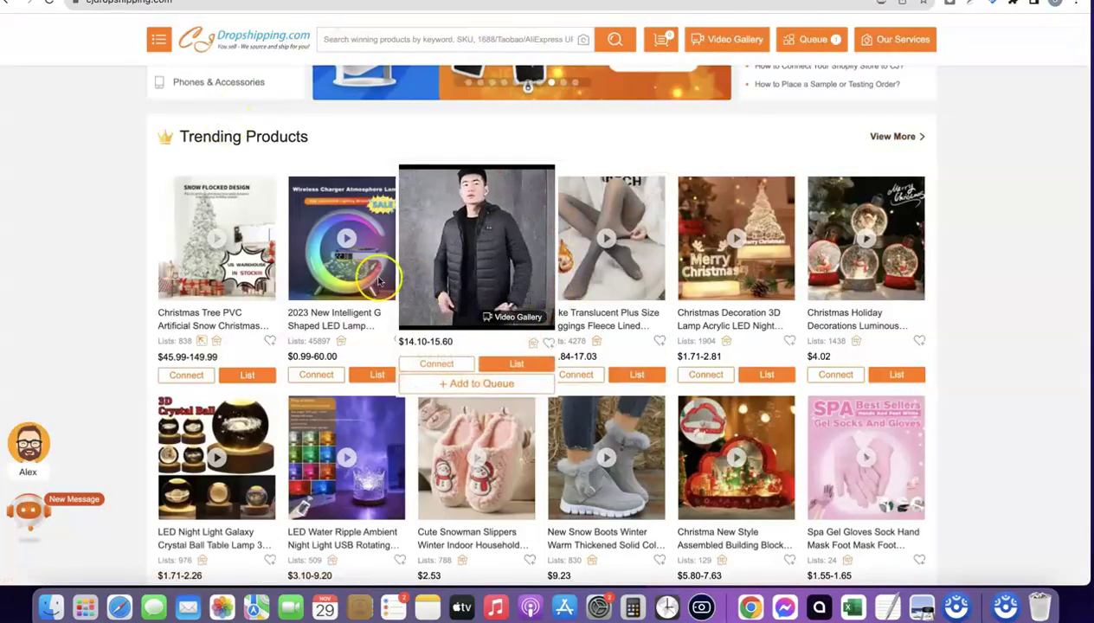
{"action": "left_click", "coordinate": [95, 3]}
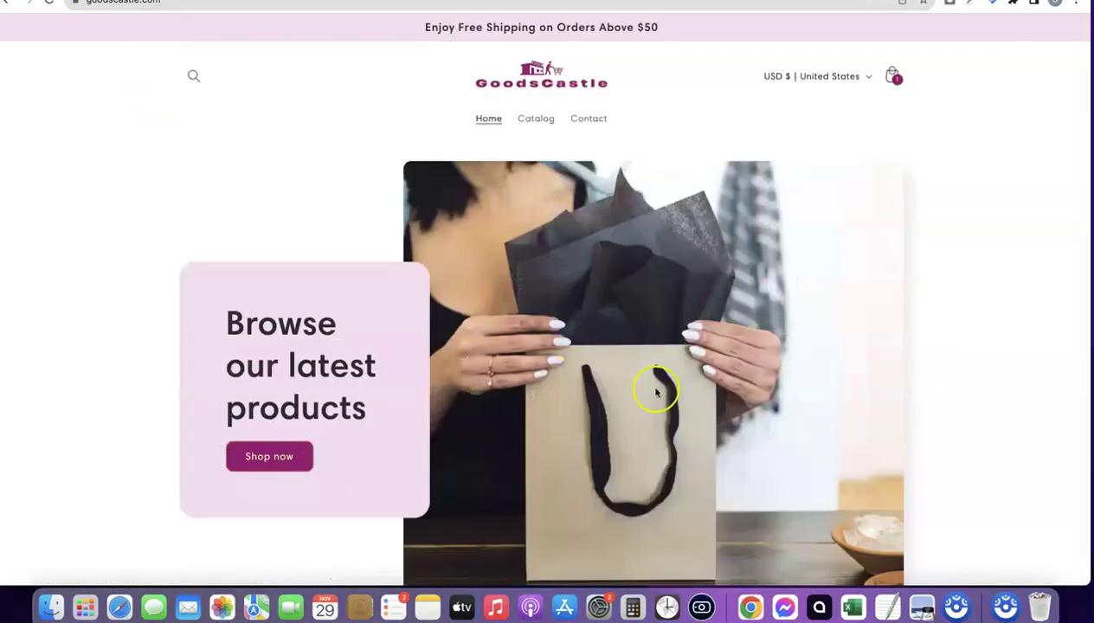
{"action": "left_click", "coordinate": [366, 4]}
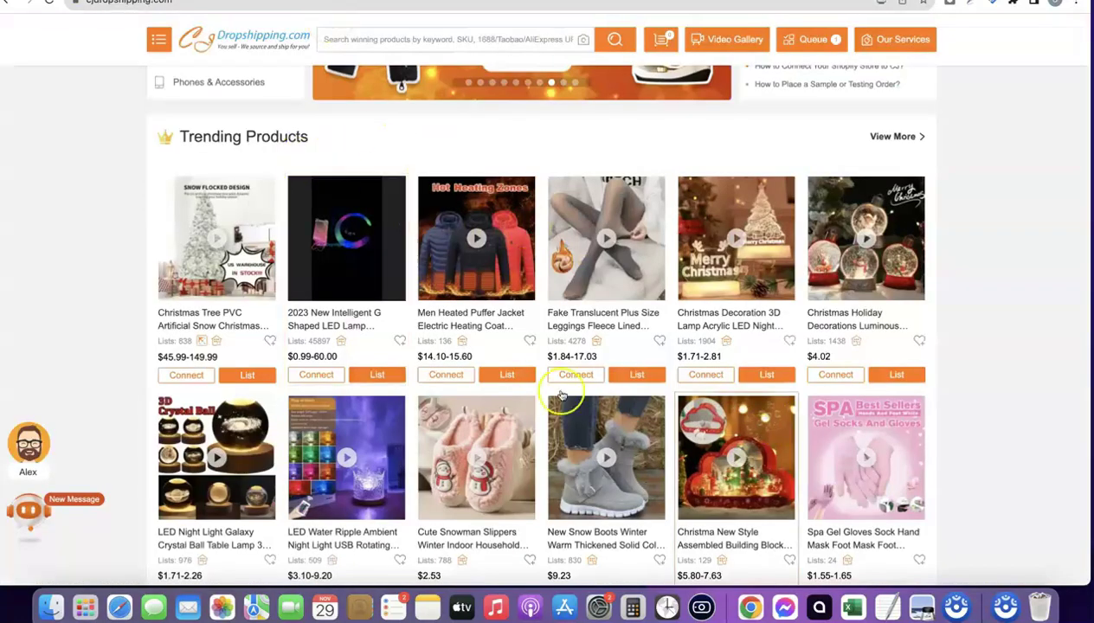
{"action": "mouse_move", "coordinate": [760, 417]}
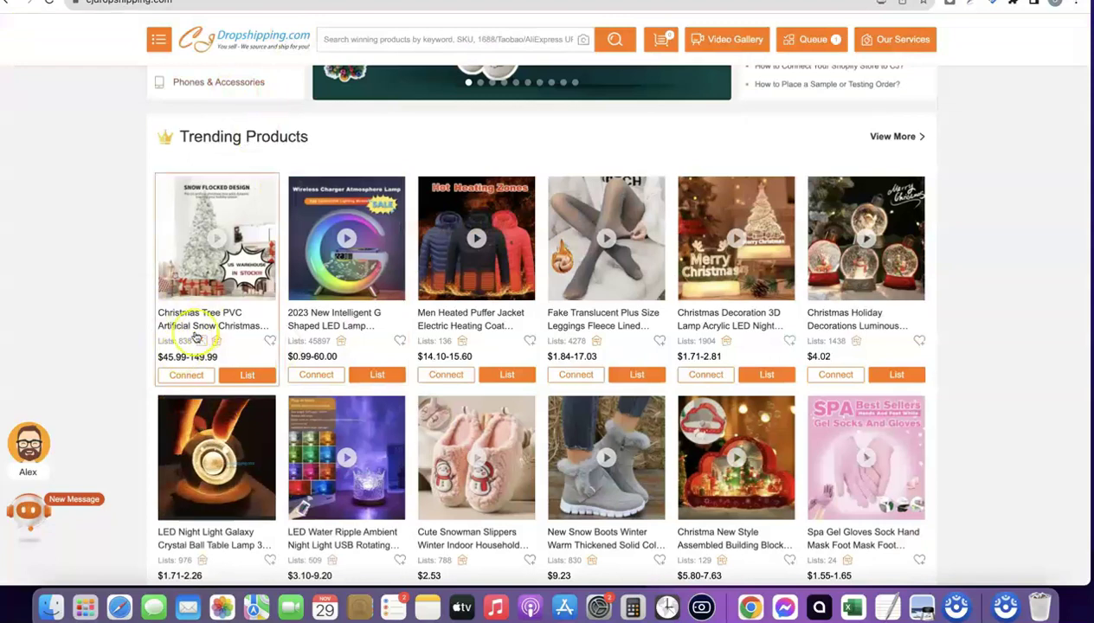
{"action": "mouse_move", "coordinate": [184, 334]}
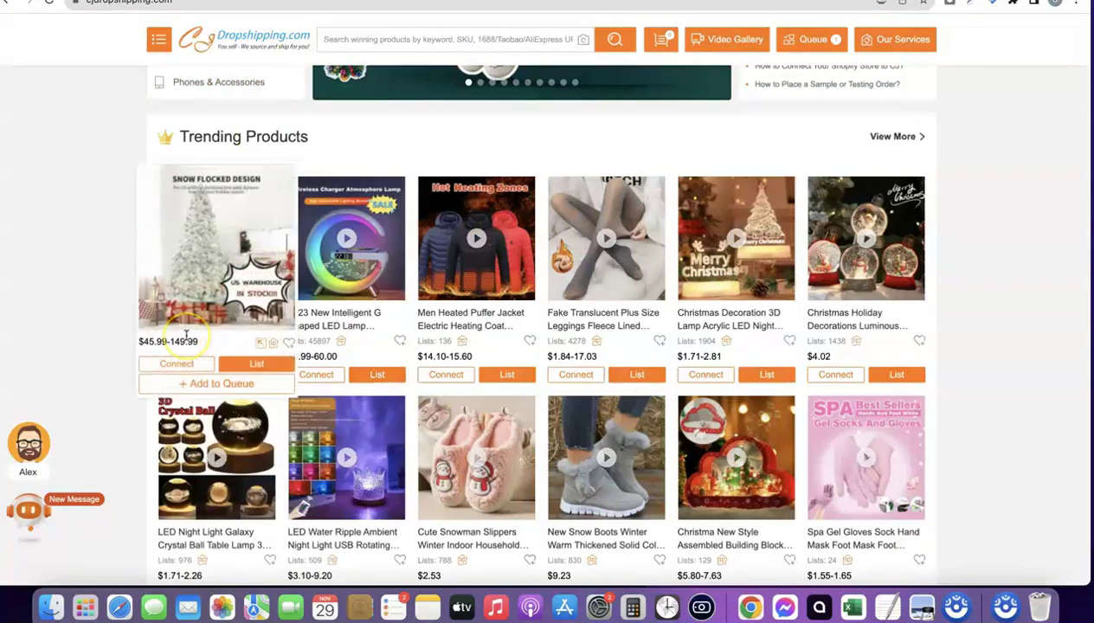
Scroll down to the Trending Products grid and look over the product cards, such as the Christmas Decoration 3D Lamp
{"action": "mouse_move", "coordinate": [457, 419]}
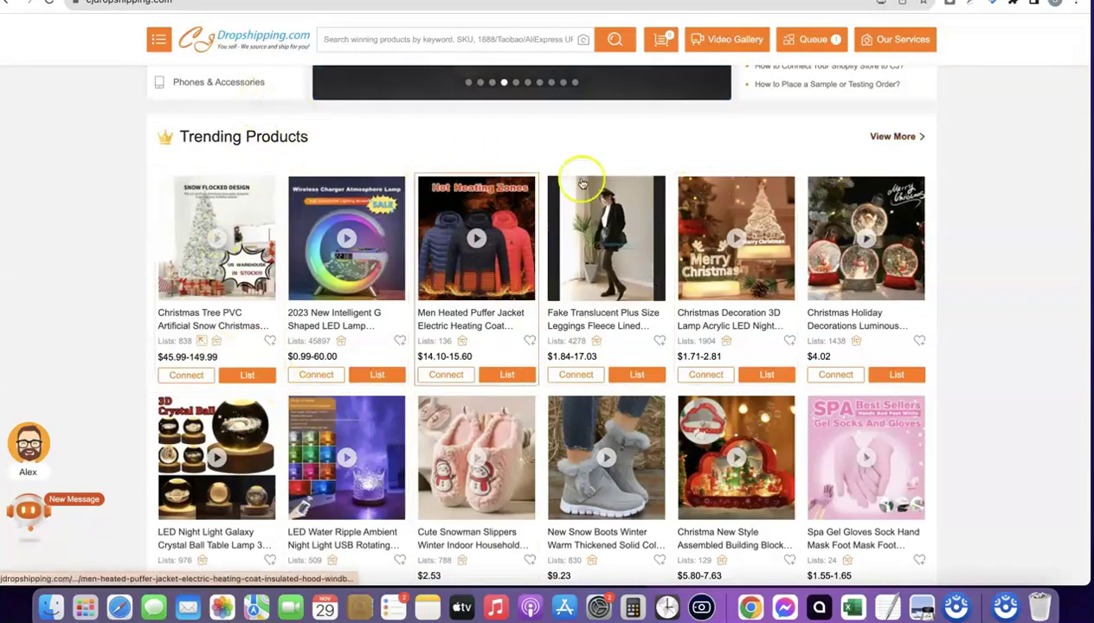
{"action": "mouse_move", "coordinate": [751, 269]}
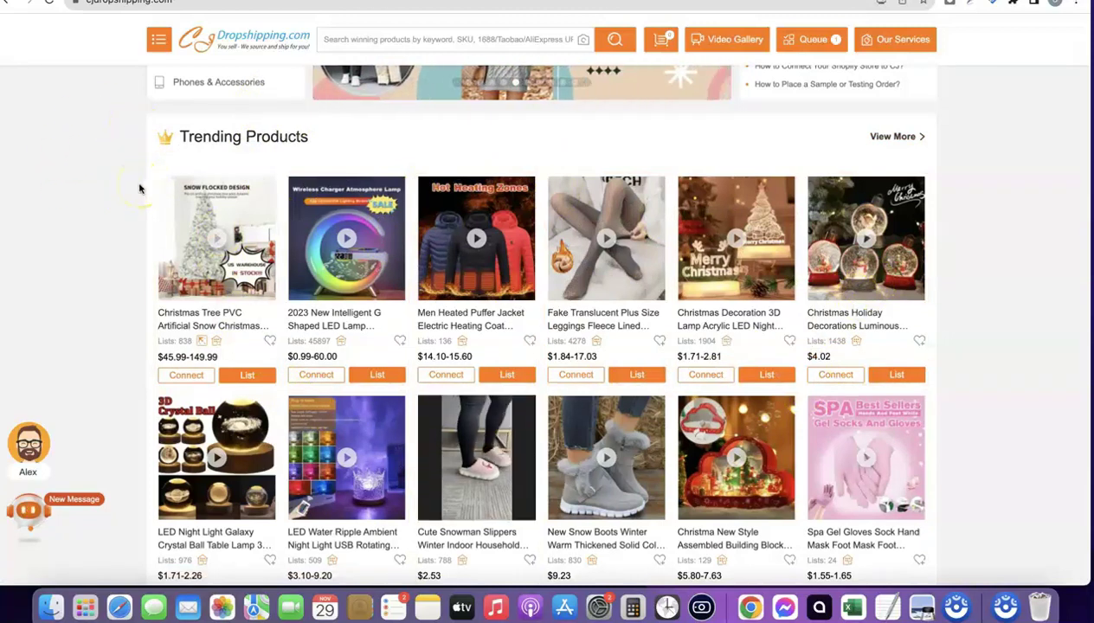
{"action": "scroll", "coordinate": [406, 234], "scroll_direction": "down", "scroll_amount": 1}
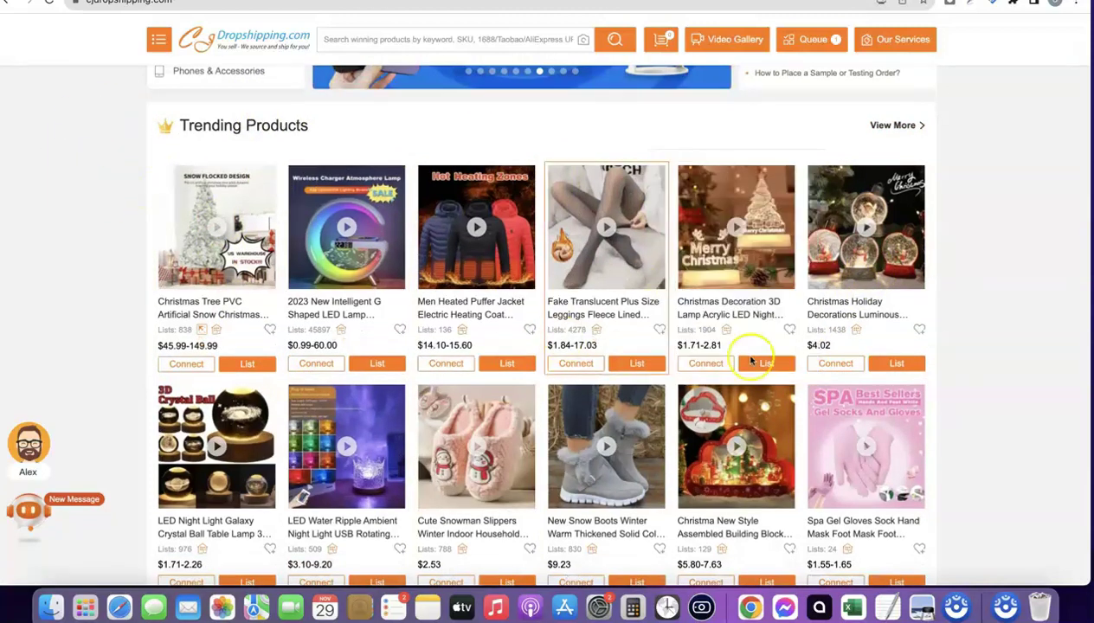
{"action": "mouse_move", "coordinate": [725, 318]}
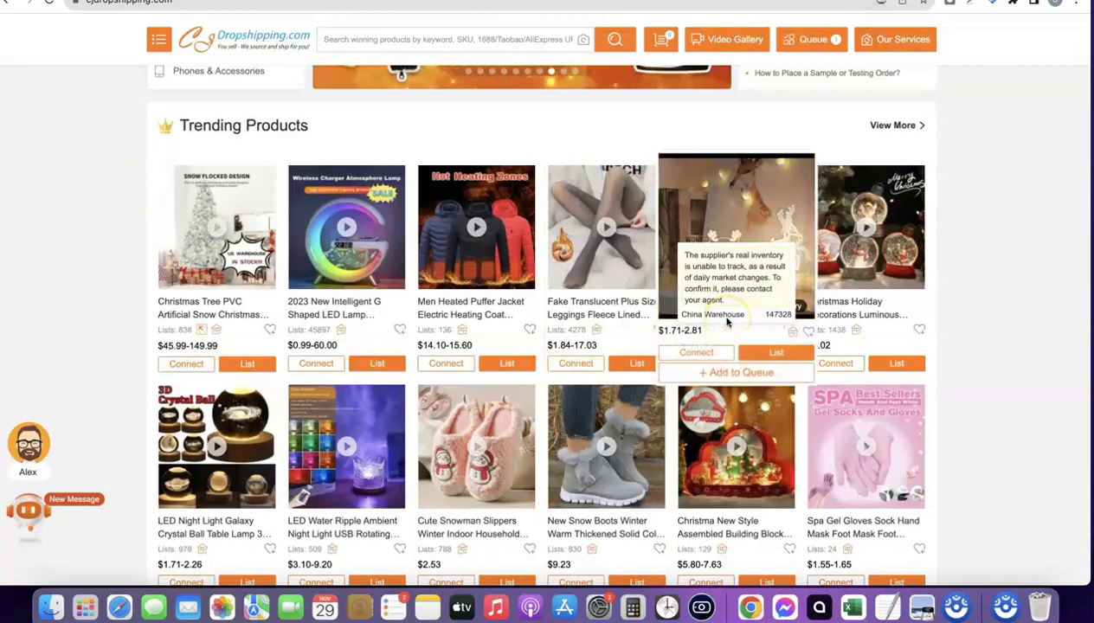
Open the 2023 New Intelligent G Shaped LED Lamp, review its details, and start listing it to Shopify
{"action": "left_click", "coordinate": [346, 227]}
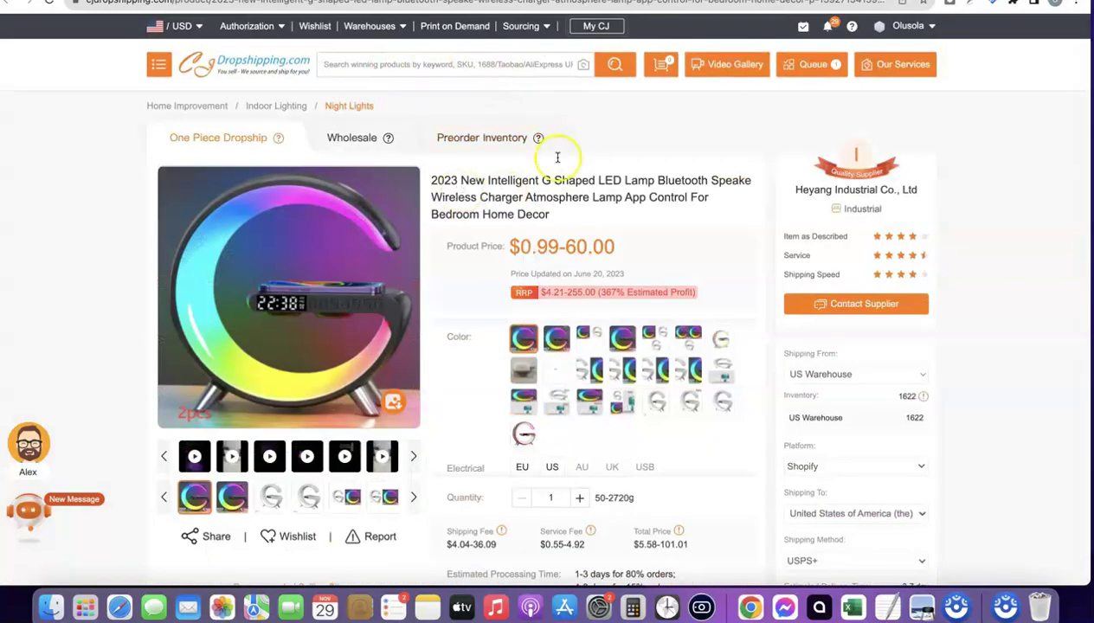
{"action": "scroll", "coordinate": [610, 183], "scroll_direction": "down", "scroll_amount": 5}
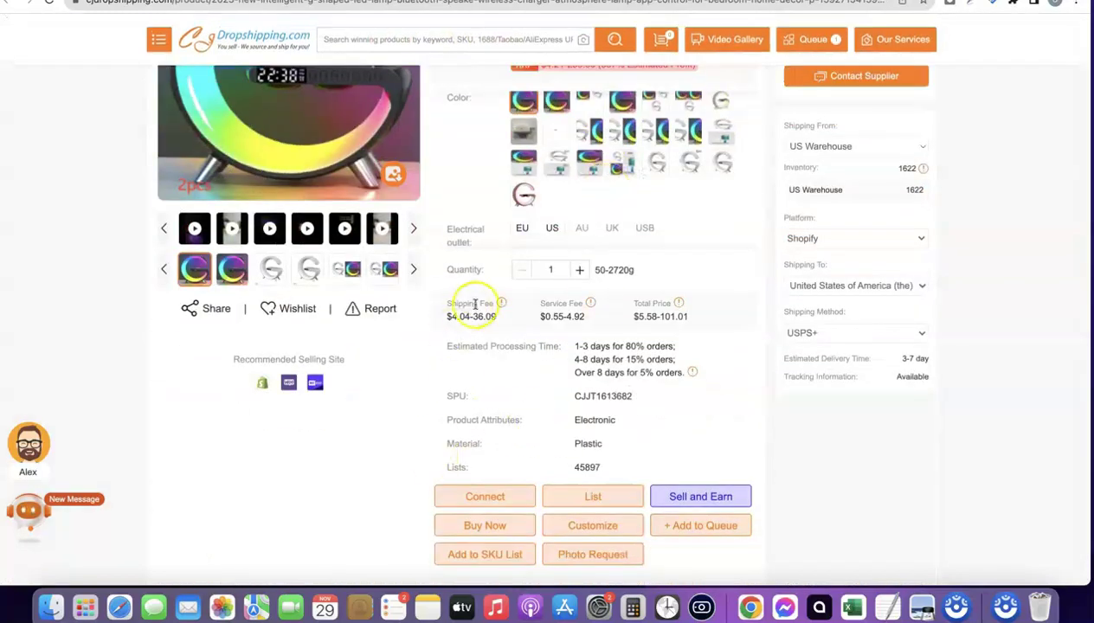
{"action": "scroll", "coordinate": [481, 303], "scroll_direction": "up", "scroll_amount": 4}
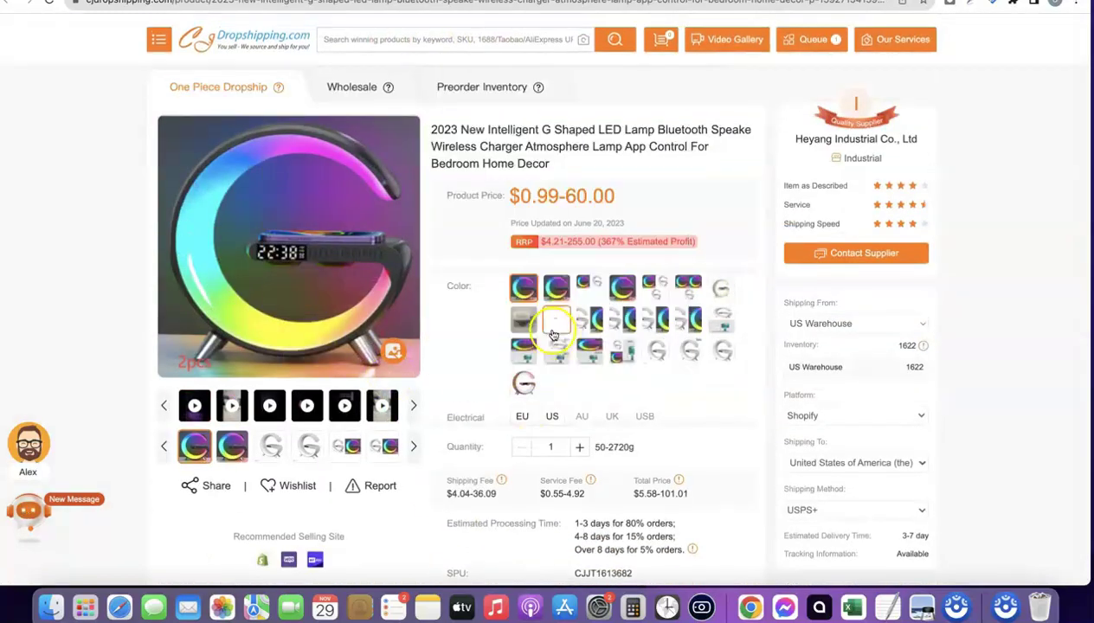
{"action": "scroll", "coordinate": [554, 334], "scroll_direction": "down", "scroll_amount": 5}
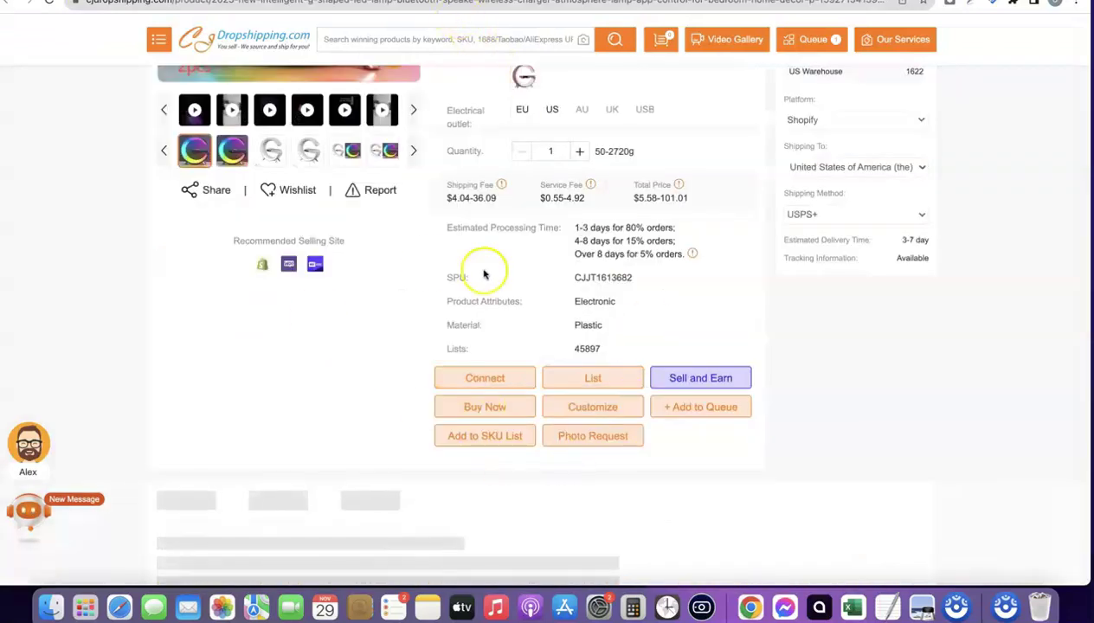
{"action": "scroll", "coordinate": [370, 184], "scroll_direction": "up", "scroll_amount": 4}
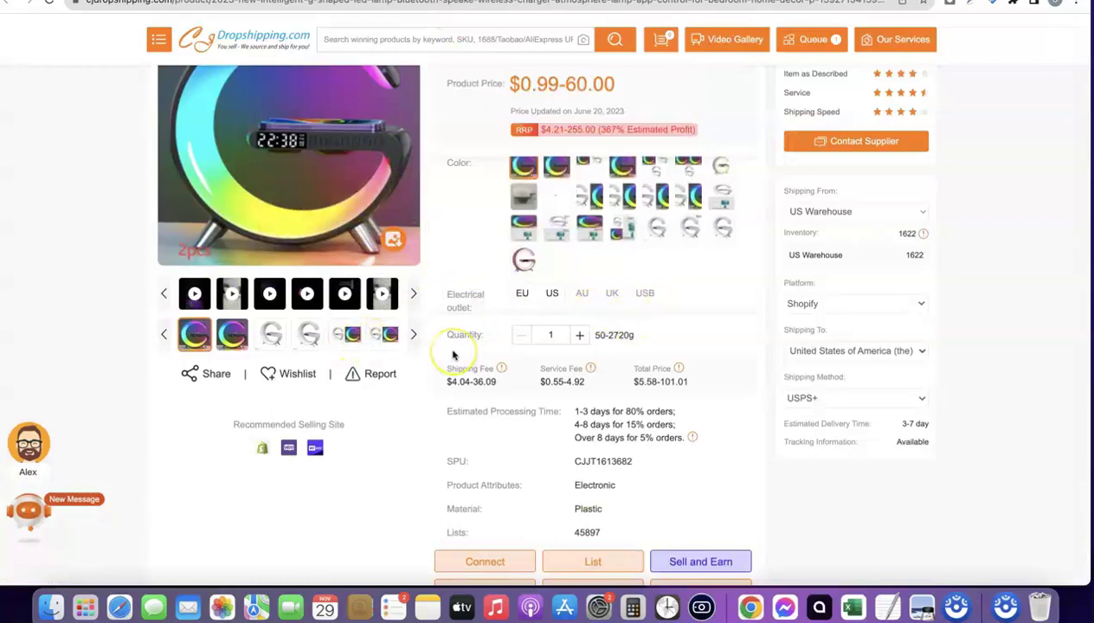
{"action": "scroll", "coordinate": [453, 350], "scroll_direction": "up", "scroll_amount": 2}
{"action": "scroll", "coordinate": [519, 321], "scroll_direction": "down", "scroll_amount": 5}
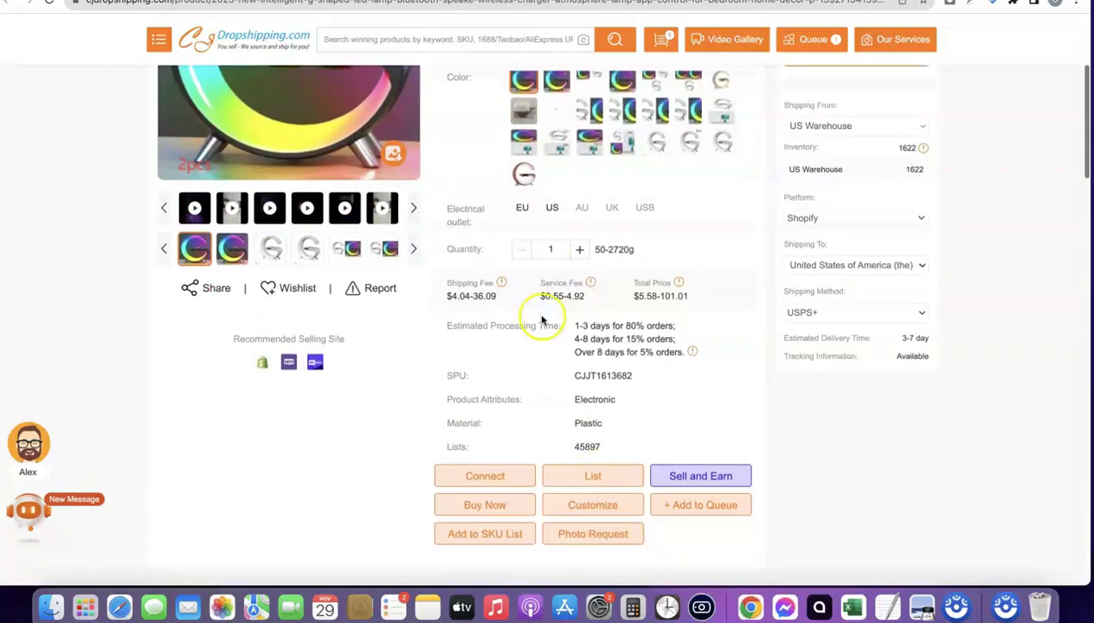
{"action": "left_click", "coordinate": [572, 477]}
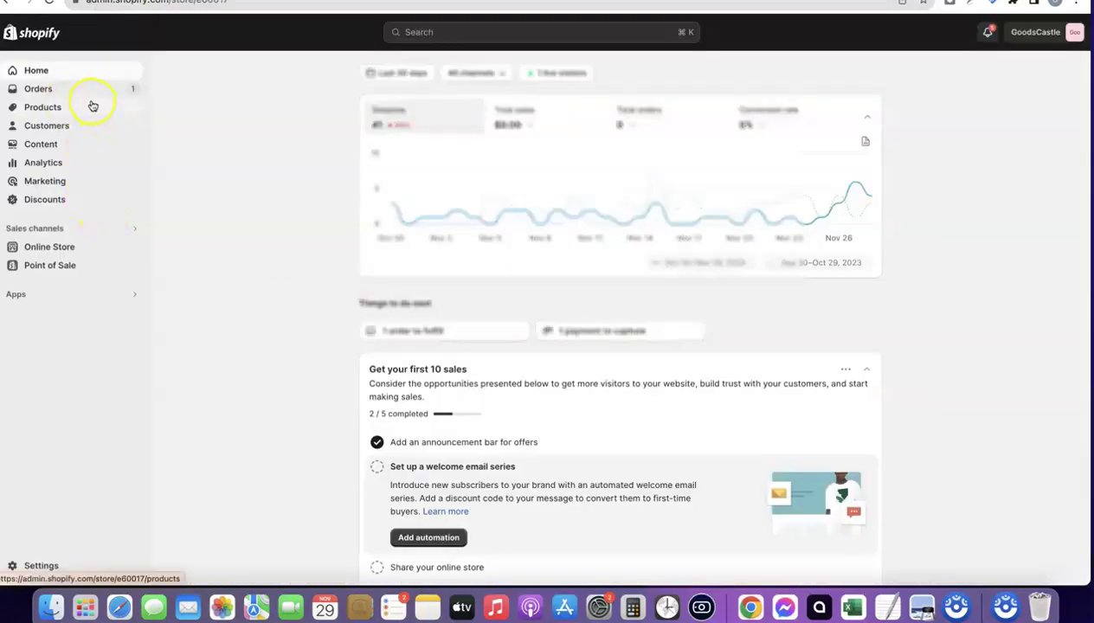
Open Settings > Apps and sales channels to view the store's 11 installed apps and channels
{"action": "left_click", "coordinate": [40, 569]}
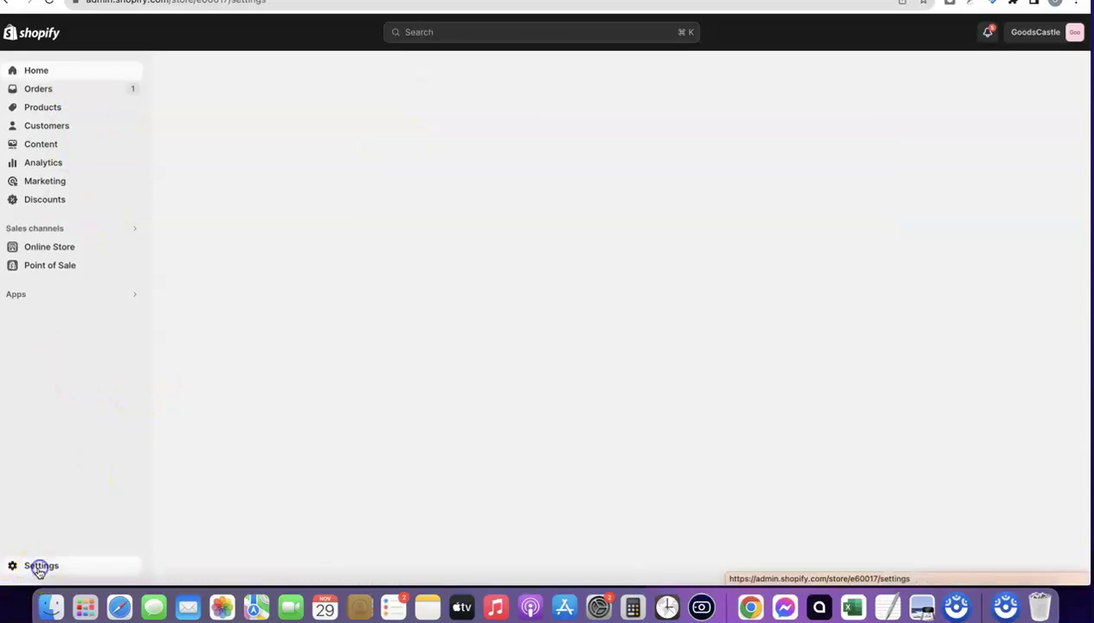
{"action": "scroll", "coordinate": [186, 324], "scroll_direction": "down", "scroll_amount": 3}
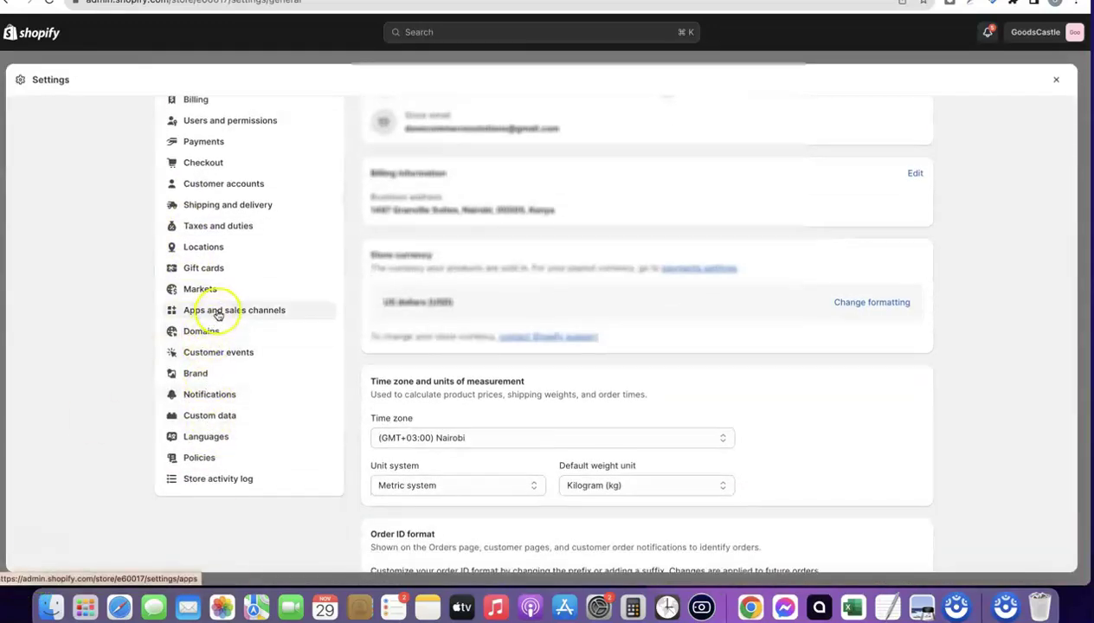
{"action": "left_click", "coordinate": [225, 309]}
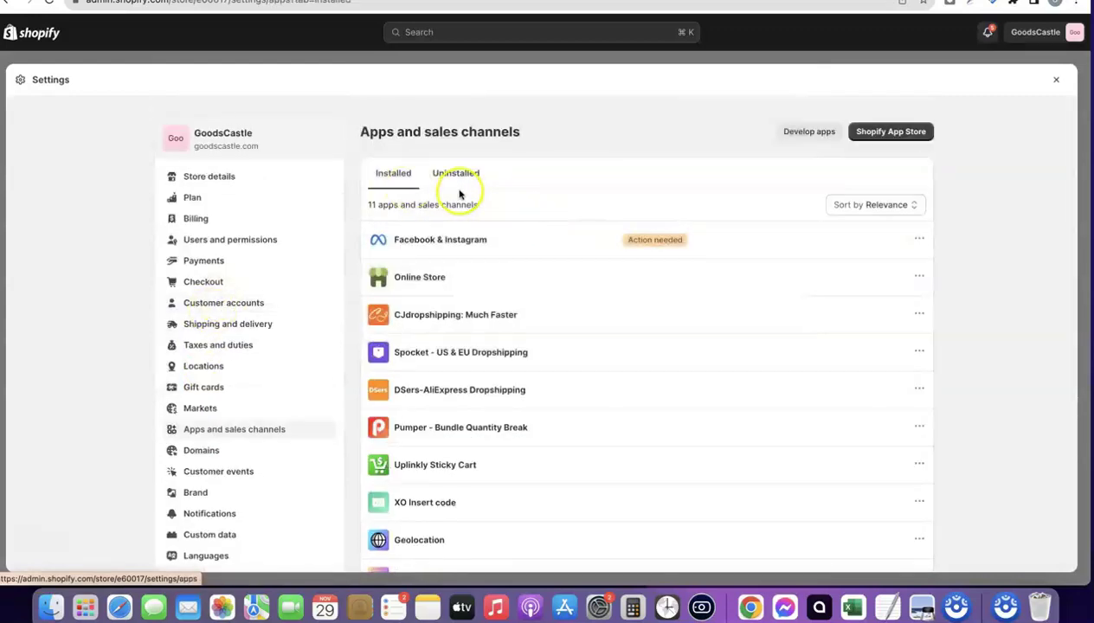
{"action": "scroll", "coordinate": [454, 225], "scroll_direction": "down", "scroll_amount": 1}
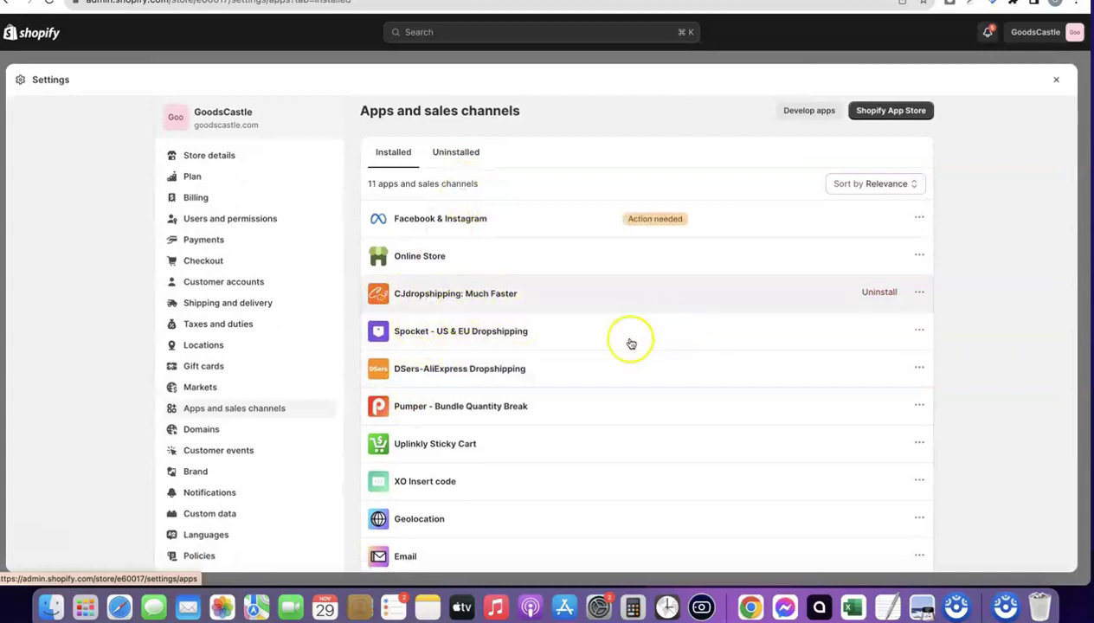
Check the CJdropshipping tab, return to Shopify, and go to the Shopify App Store
{"action": "left_click", "coordinate": [394, 2]}
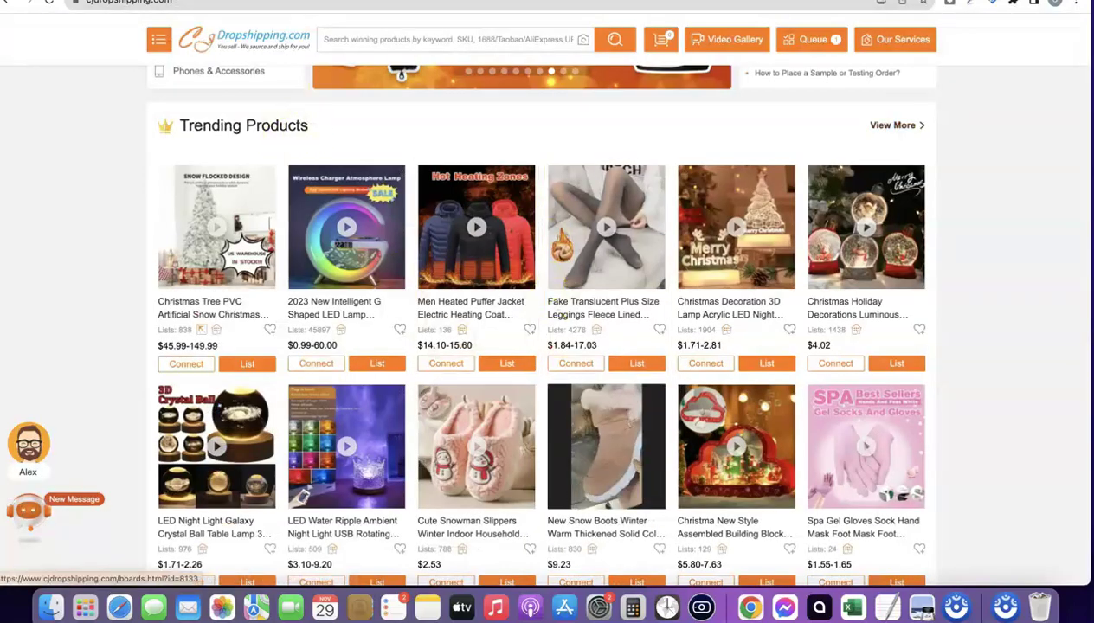
{"action": "left_click", "coordinate": [234, 3]}
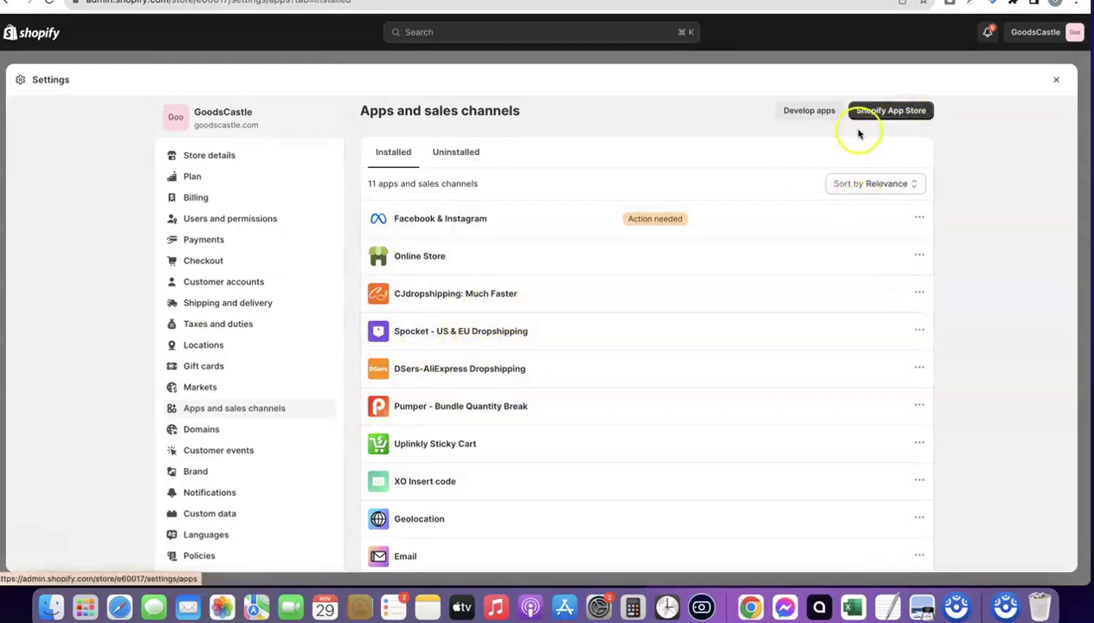
{"action": "left_click", "coordinate": [891, 111]}
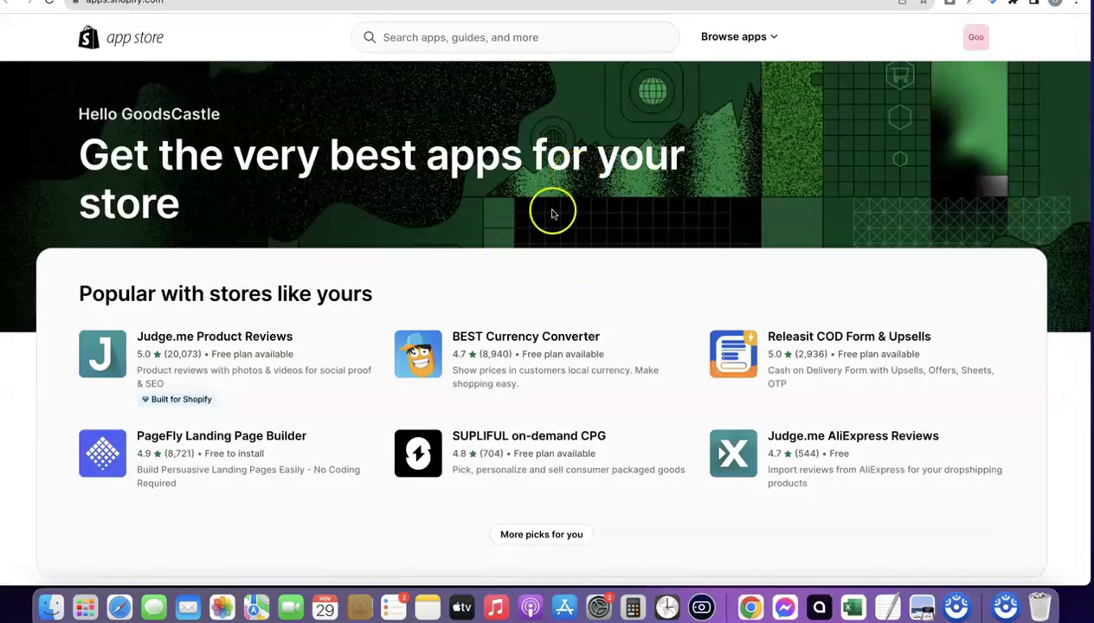
Search the App Store for 'cj dropshipping' and reset zoom to see CJdropshipping: Much Faster marked Installed
{"action": "left_click", "coordinate": [495, 37]}
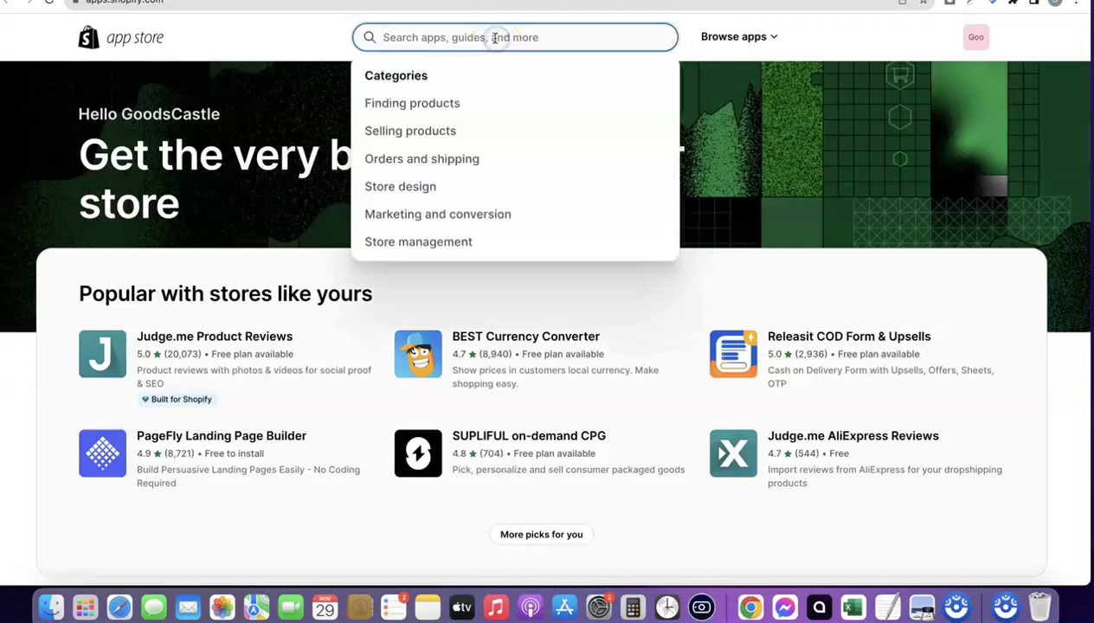
{"action": "type", "text": "CJ Dr"}
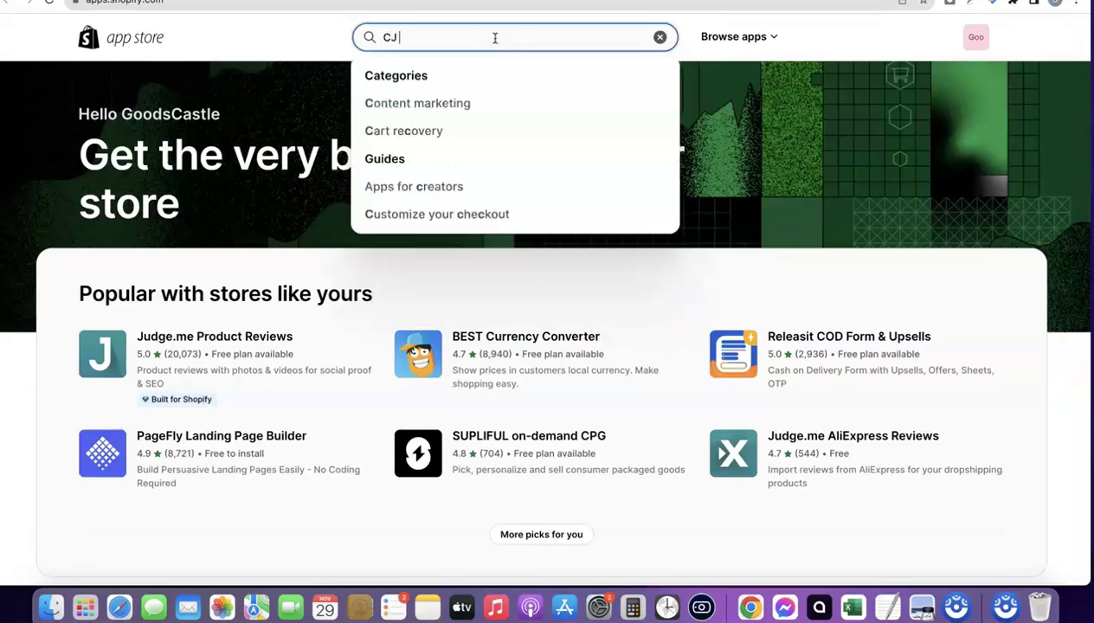
{"action": "left_click", "coordinate": [454, 74]}
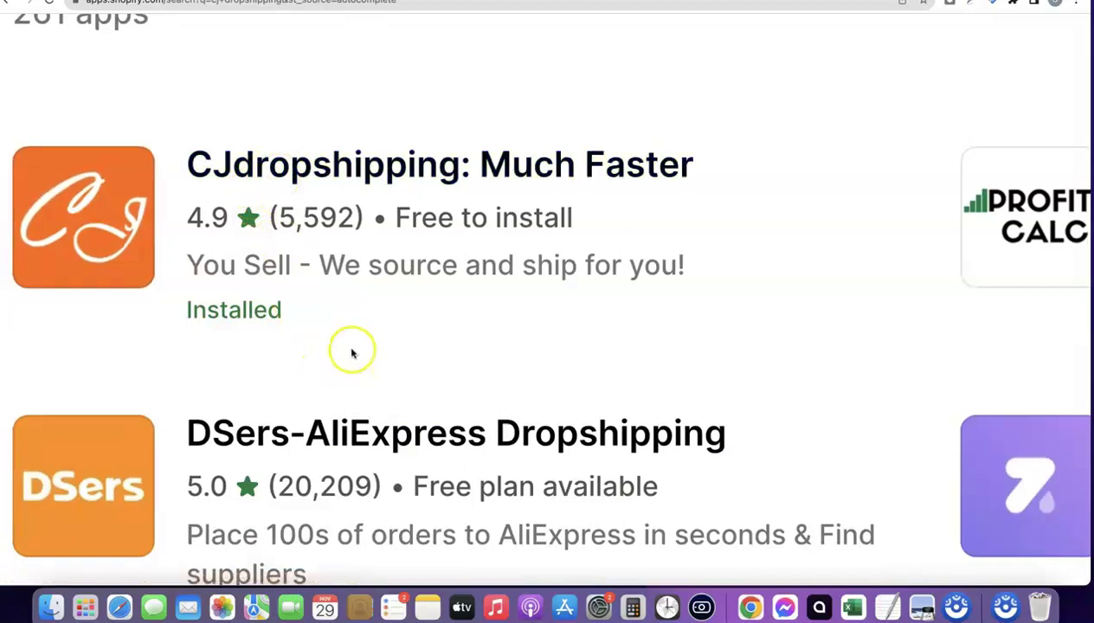
{"action": "key", "text": "super+0"}
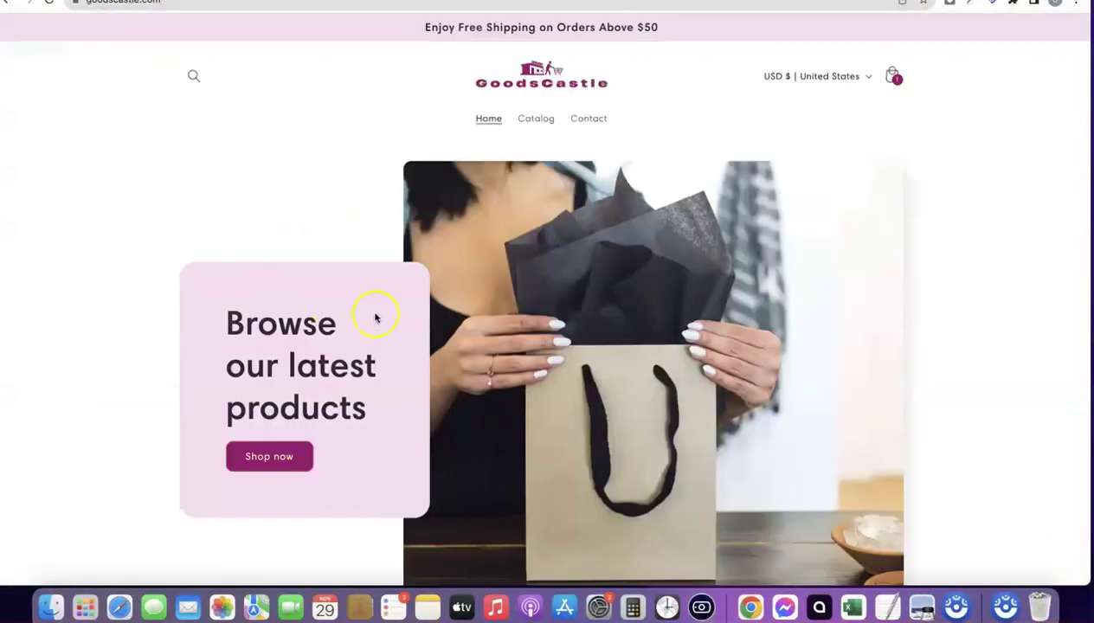
Open Airpod Cleaner KIT from the GoodsCastle Featured products and select the 1 KIT bundle
{"action": "scroll", "coordinate": [375, 317], "scroll_direction": "down", "scroll_amount": 10}
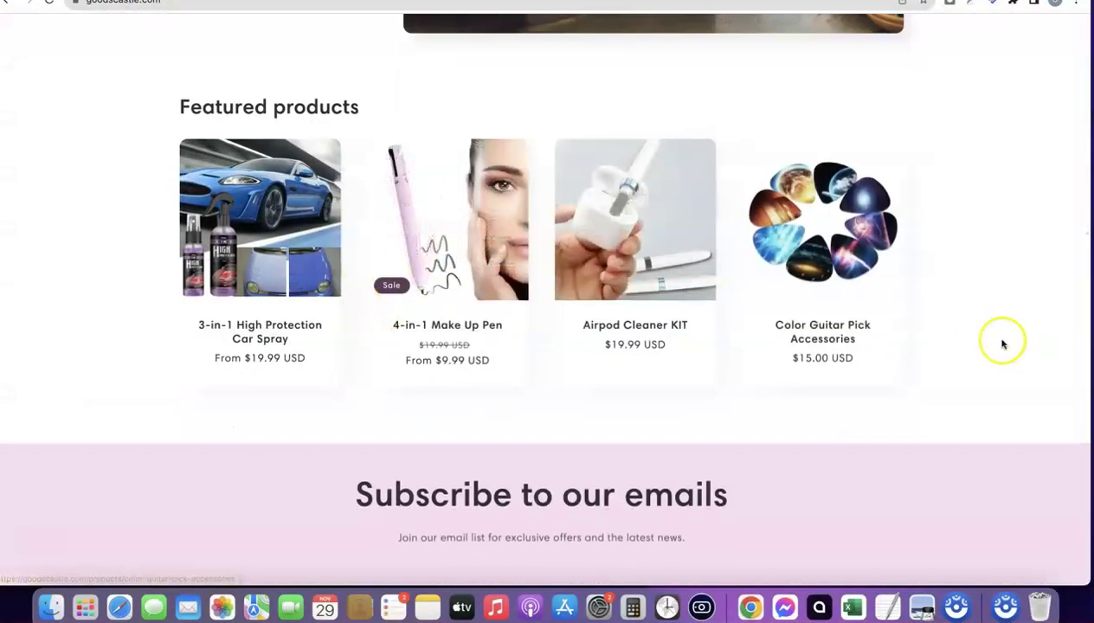
{"action": "left_click", "coordinate": [631, 230]}
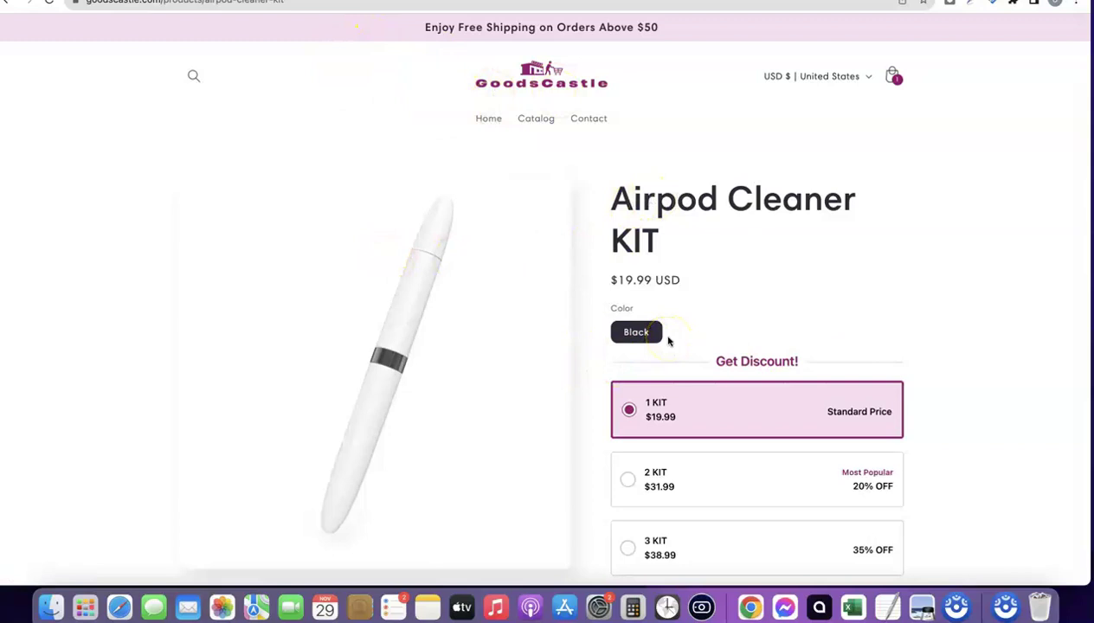
{"action": "scroll", "coordinate": [662, 351], "scroll_direction": "down", "scroll_amount": 1}
{"action": "left_click", "coordinate": [651, 362]}
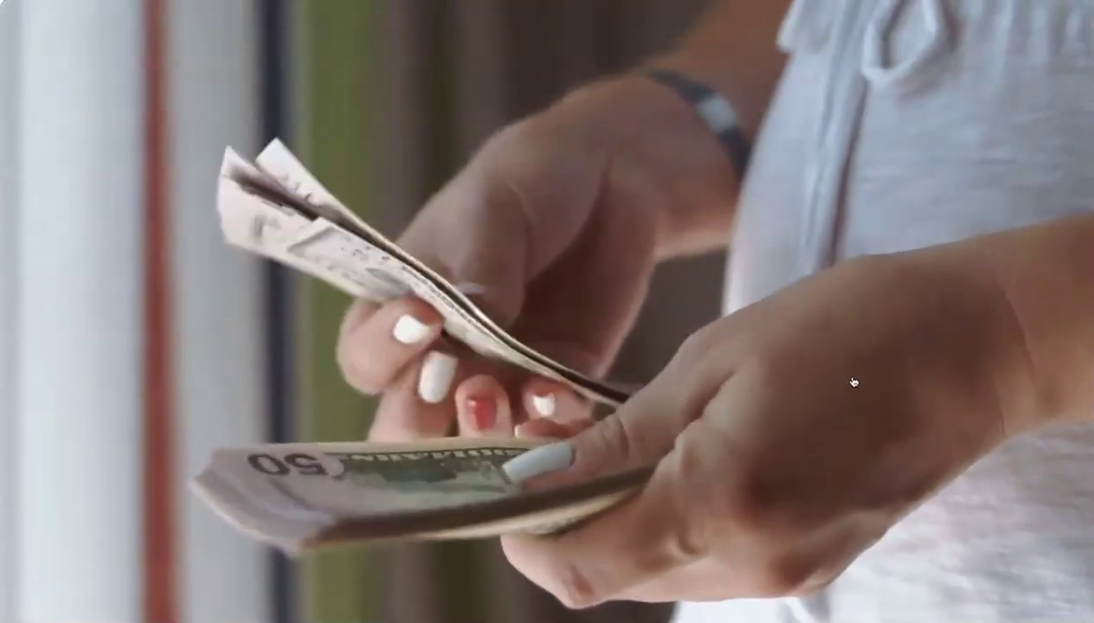
{"action": "left_click", "coordinate": [849, 381]}
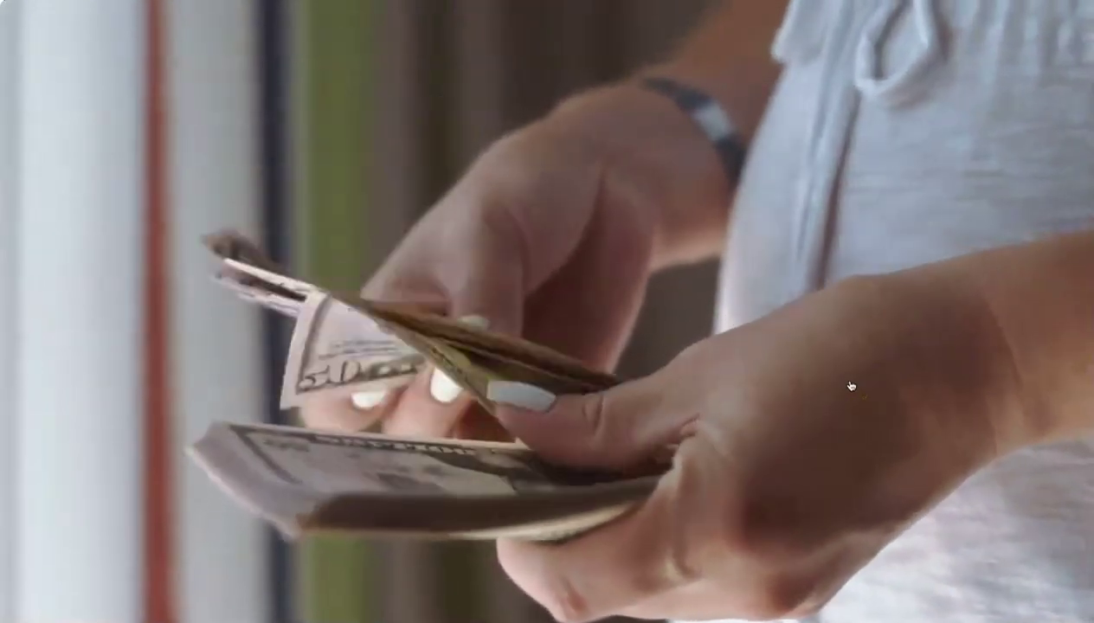